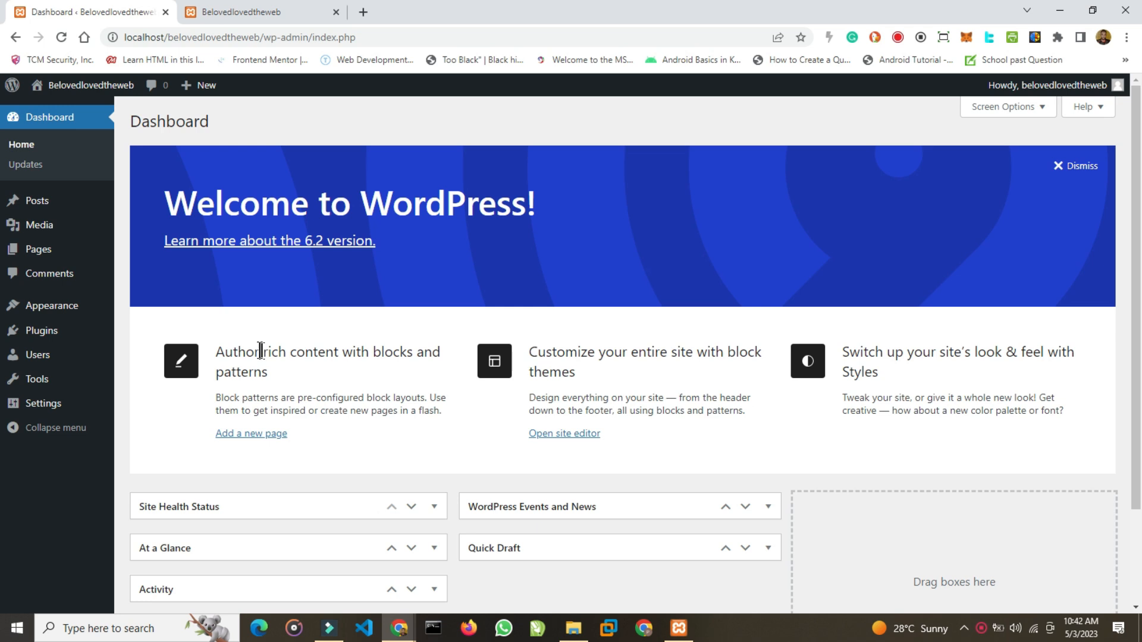
Step: Start a new post from the site's posts list
click(41, 208)
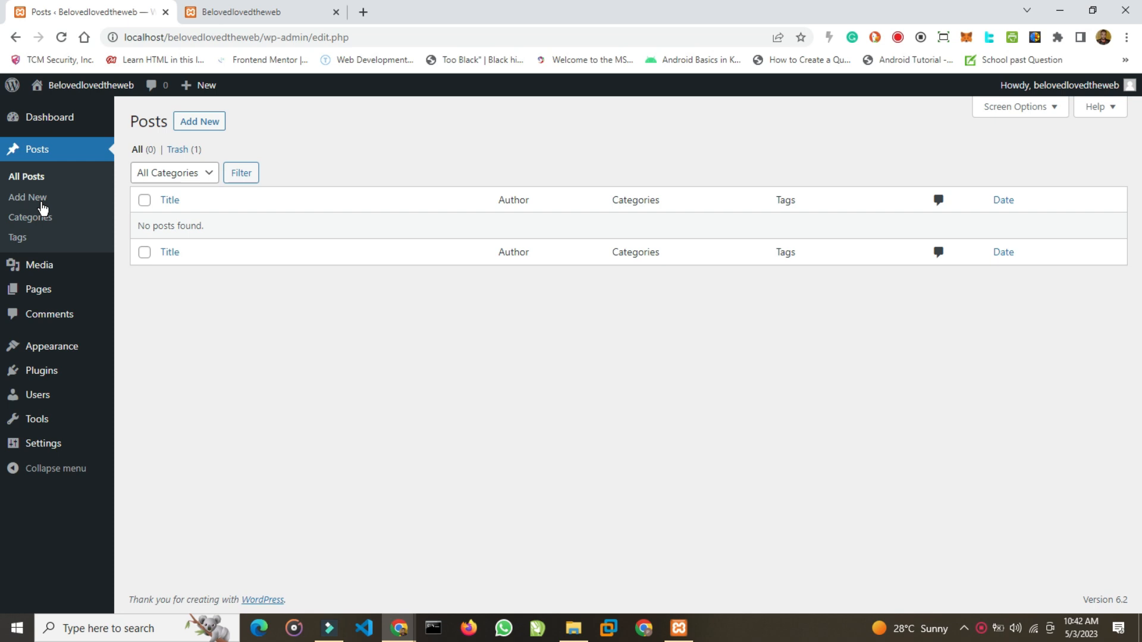
click(198, 128)
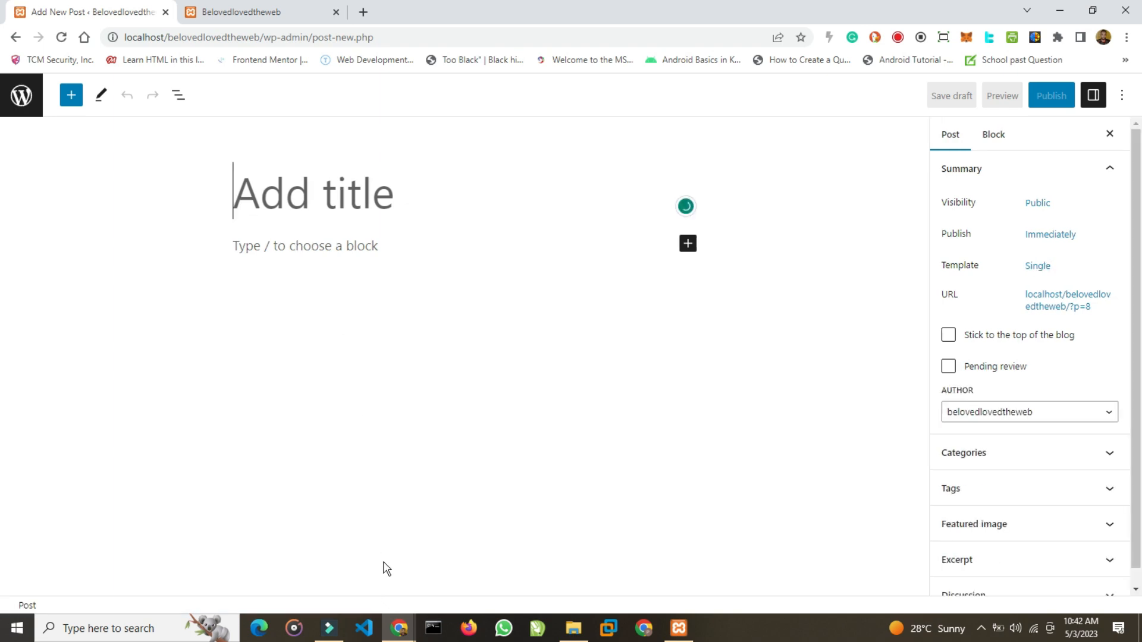
Step: Switch to the Udemy instructor profile window and copy the entire biography text
mouse_move(406, 632)
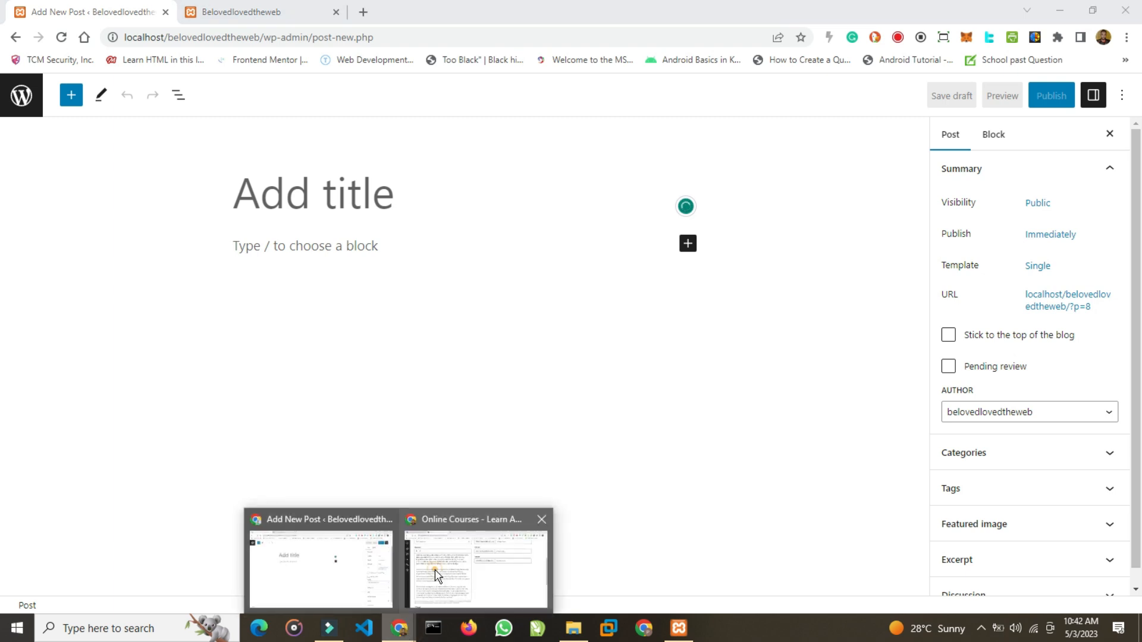
click(434, 569)
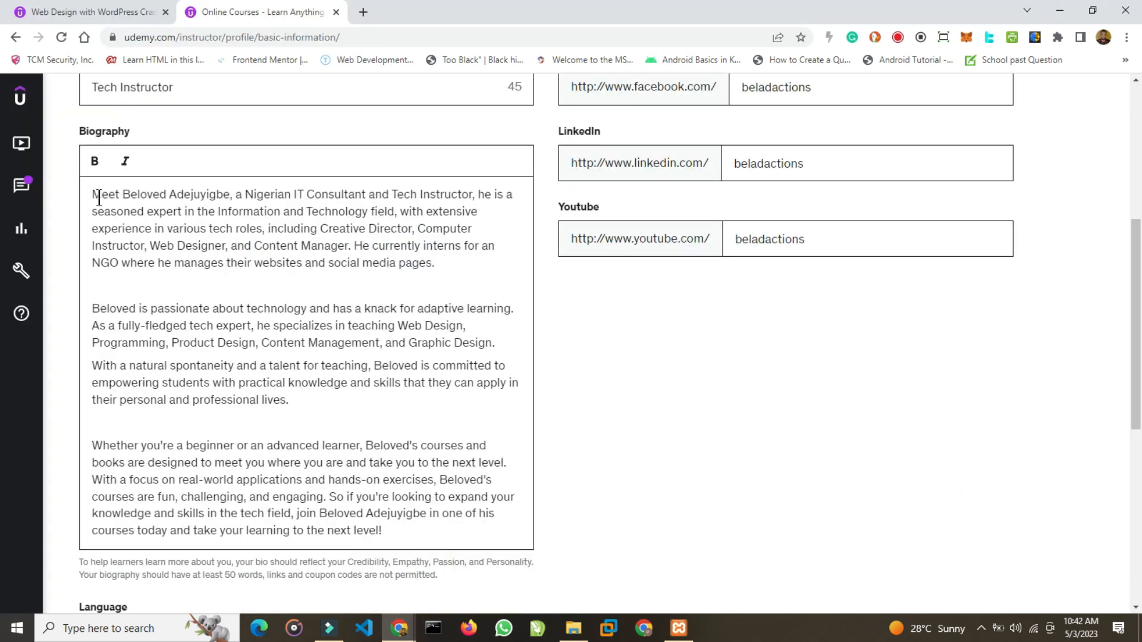
drag(90, 194, 258, 463)
drag(414, 523, 85, 196)
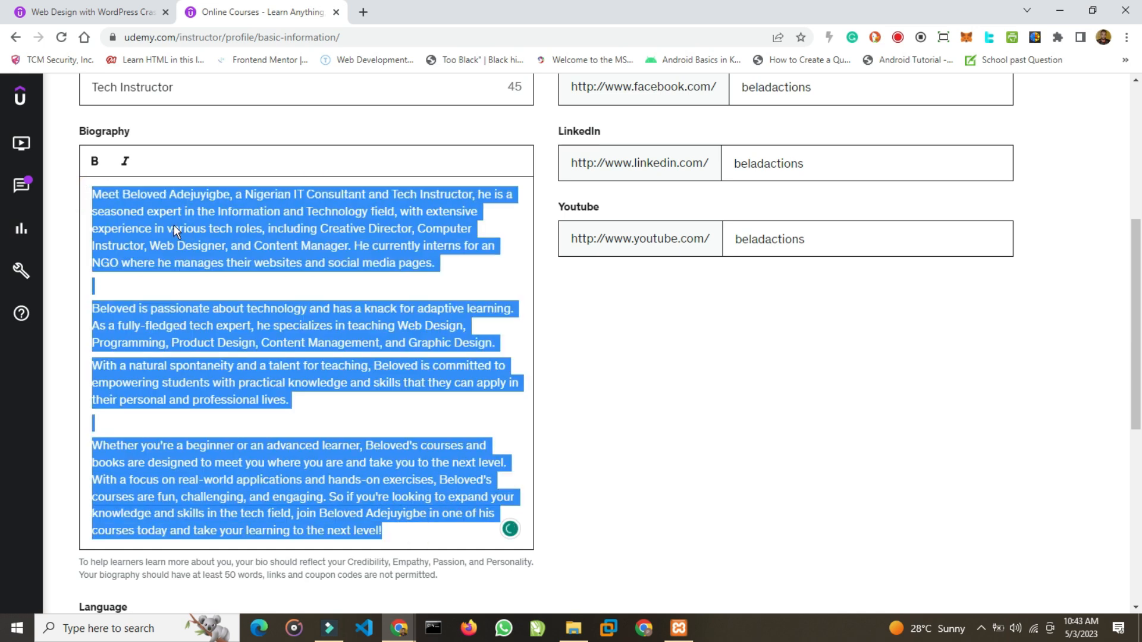
right_click(208, 223)
click(217, 271)
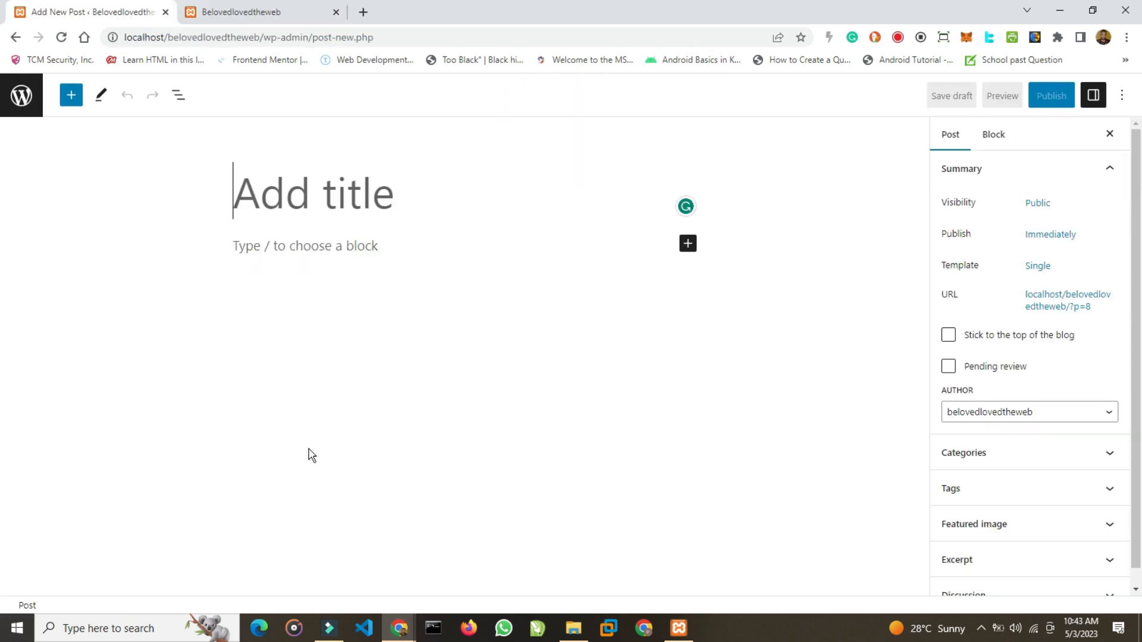
Step: Title the new post "Biography:" followed by the instructor's full name
click(343, 215)
text(Bio)
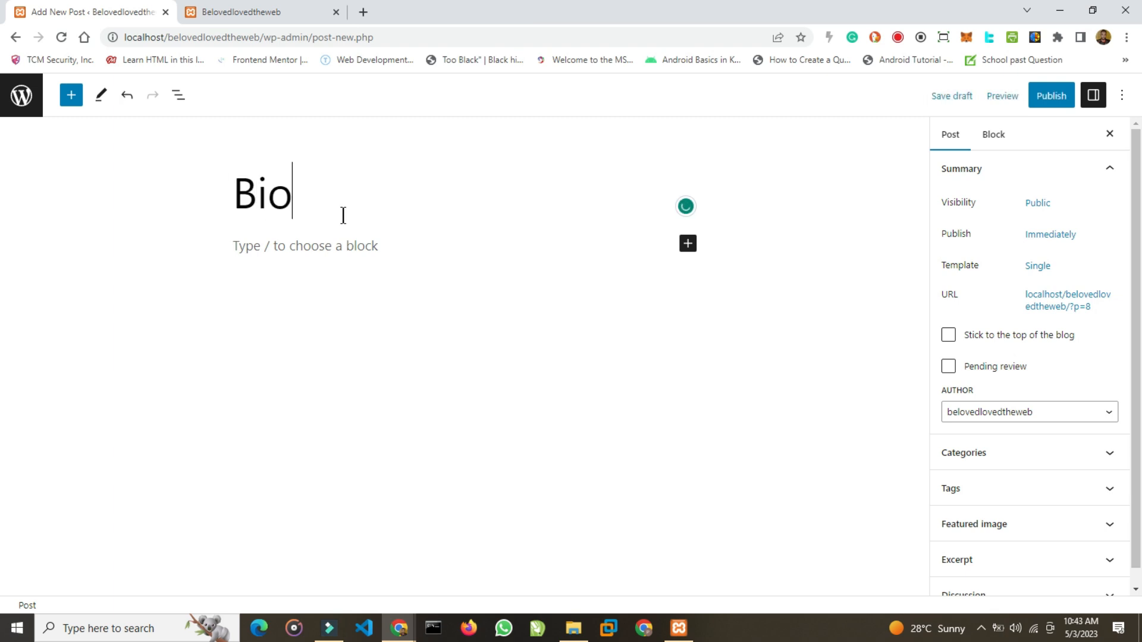
text(graphy)
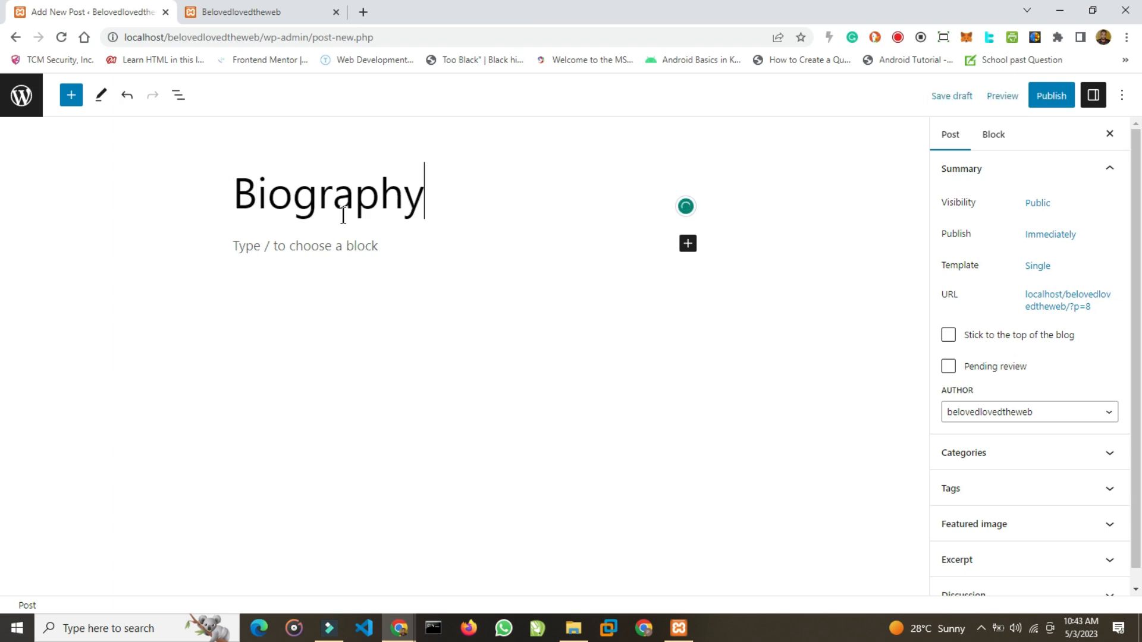
text(: Beloved Adejuyigbe)
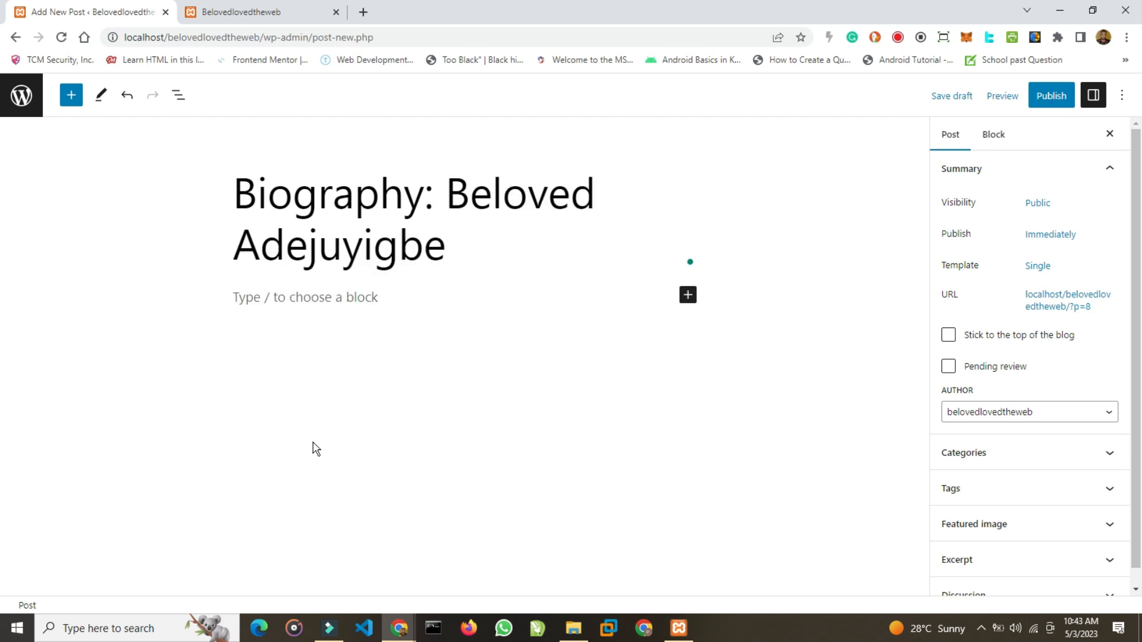
Step: Paste the copied biography into the post body below the title
click(239, 296)
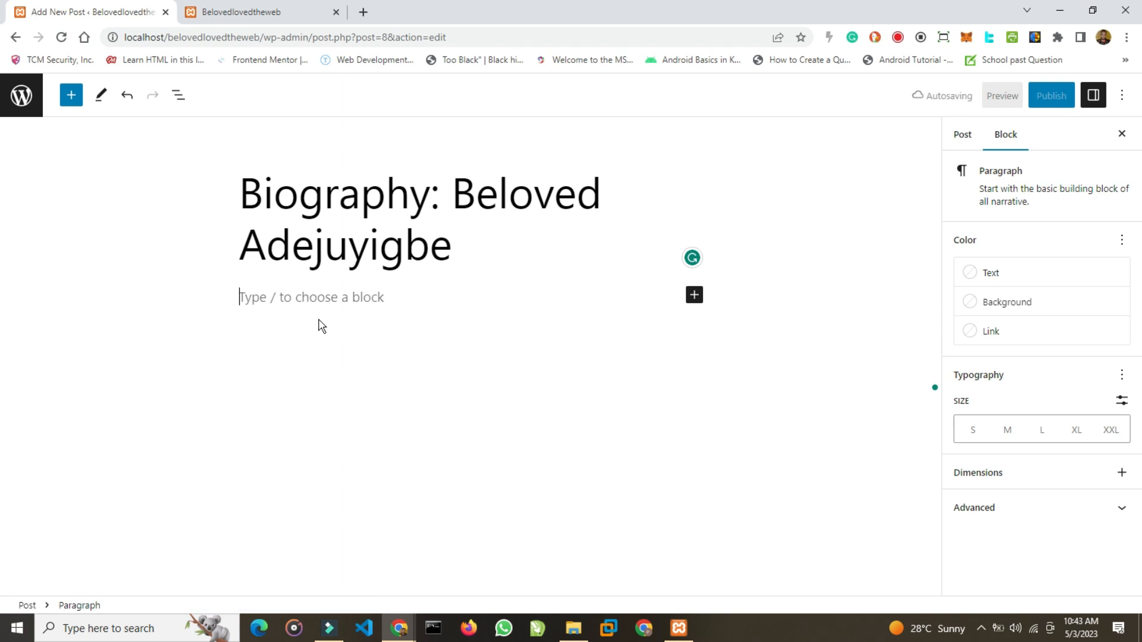
key(ctrl+v)
scroll(636, 375, up, 6)
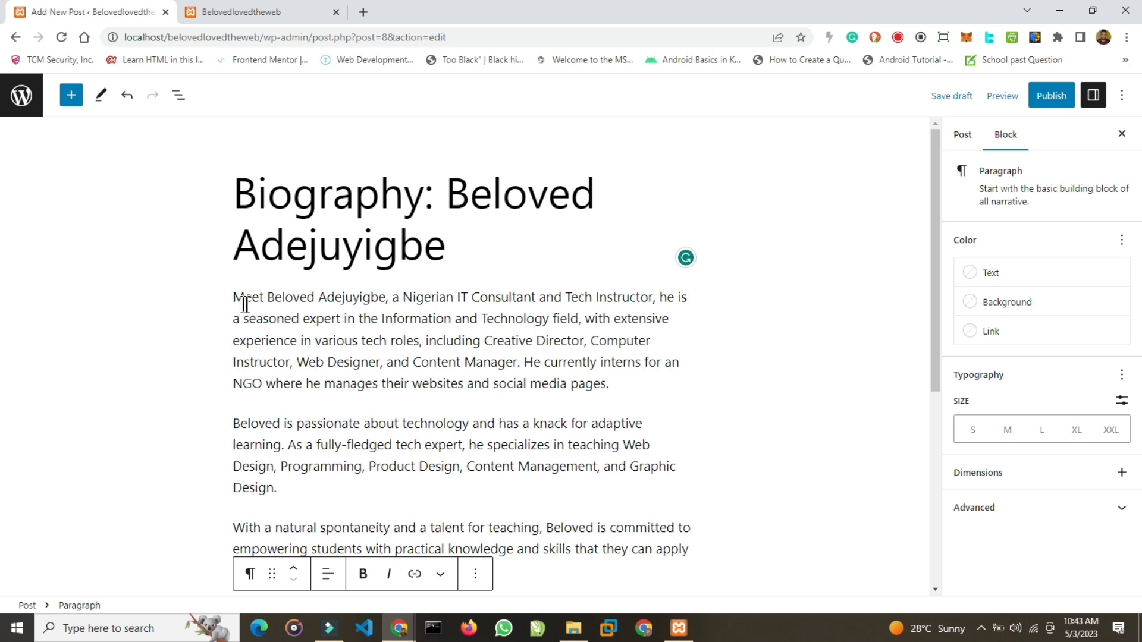
Step: Make the instructor's full name bold in the opening paragraph
drag(267, 299, 385, 297)
drag(385, 298, 269, 297)
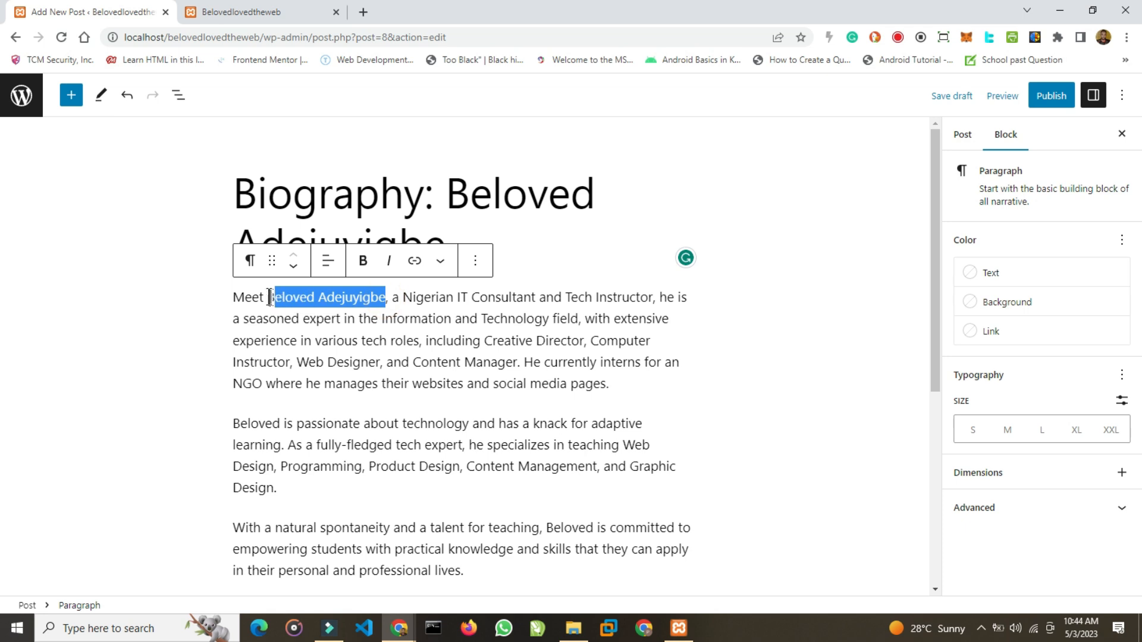
click(362, 261)
click(358, 341)
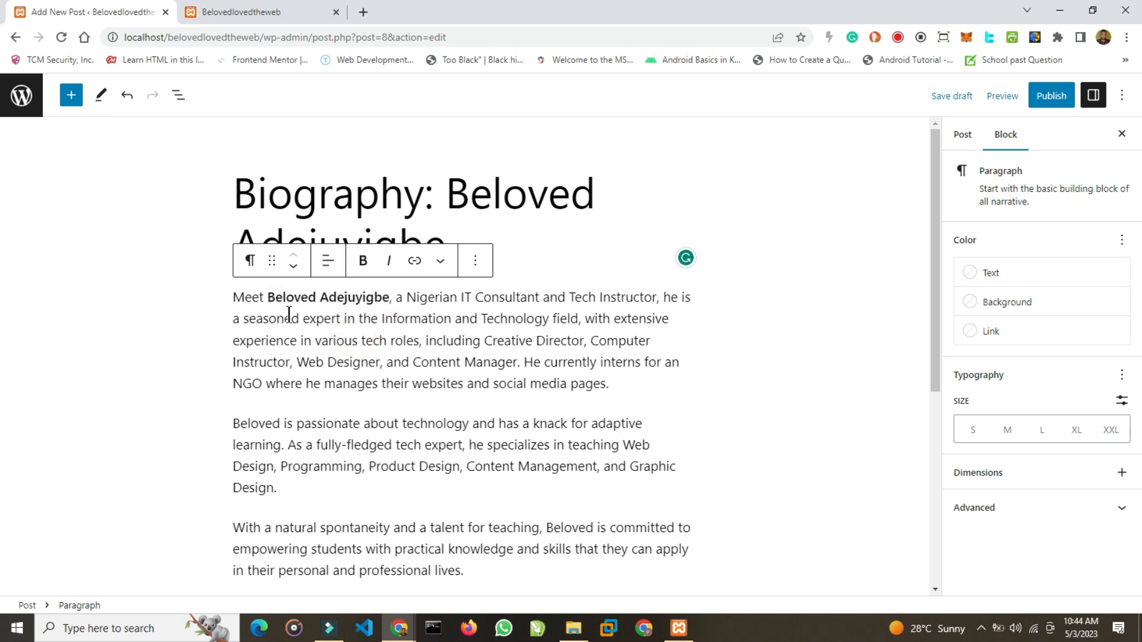
Step: Review the additional text formatting options for the opening paragraph and look through the rest of the pasted biography
click(440, 260)
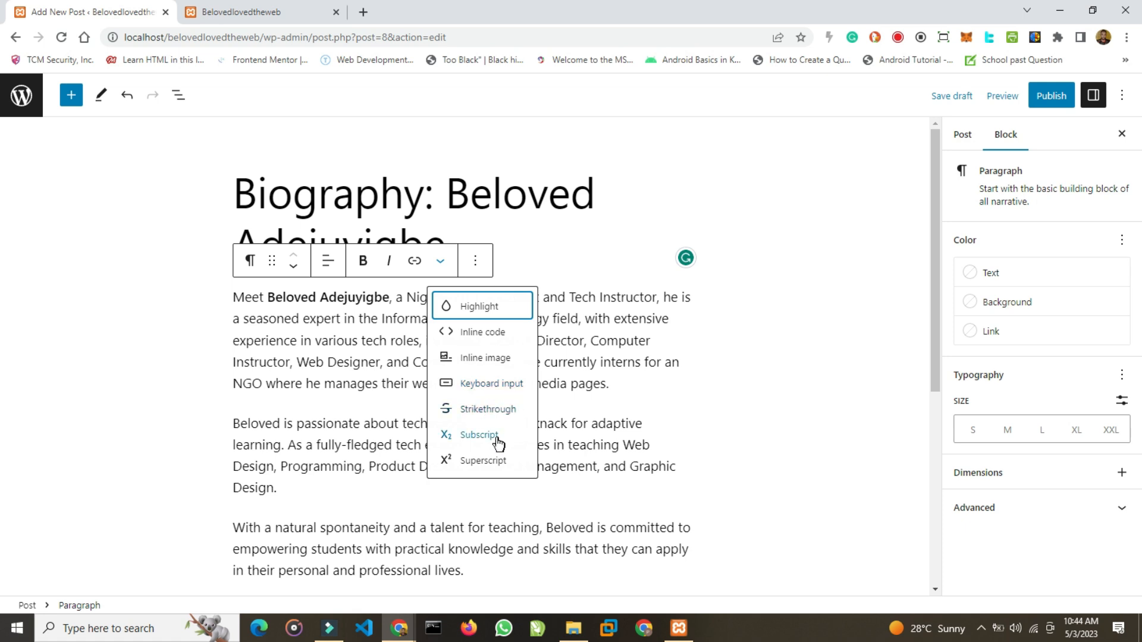
click(440, 268)
click(342, 326)
click(274, 263)
click(526, 373)
click(610, 383)
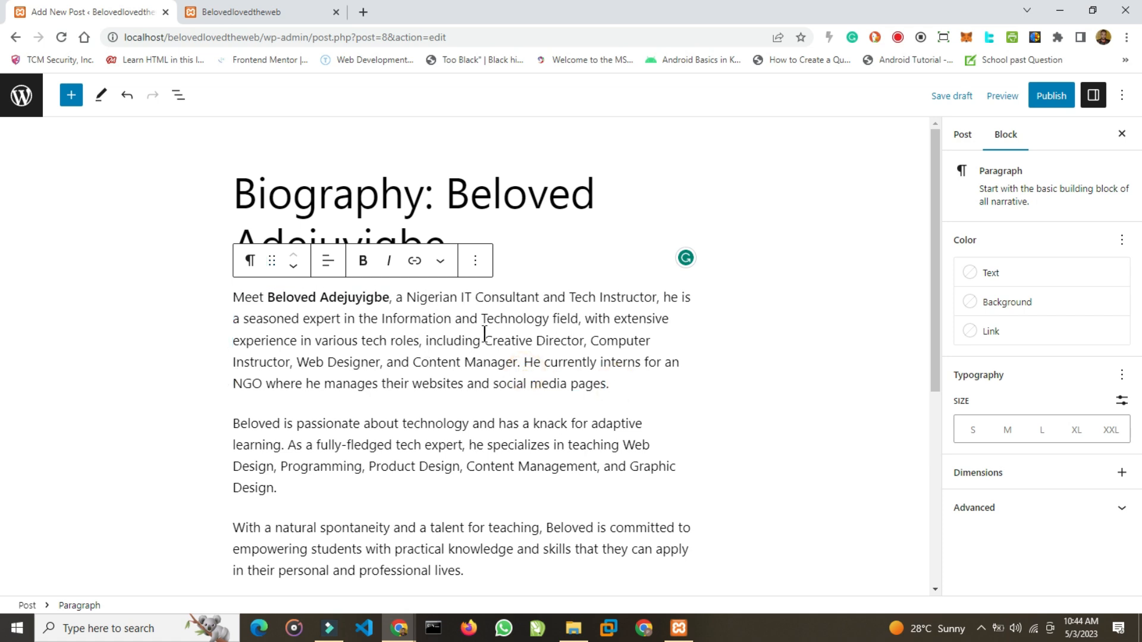
scroll(425, 362, down, 5)
scroll(515, 393, up, 5)
Step: Add two empty paragraphs between the opening paragraph and the second paragraph of the biography
click(72, 100)
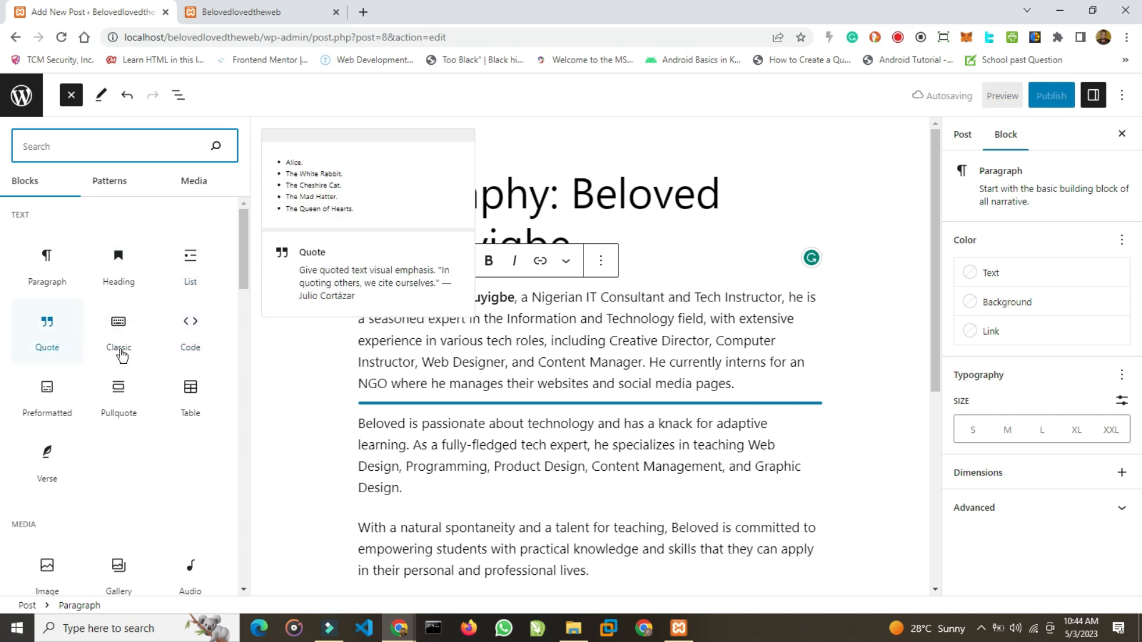
scroll(93, 387, down, 1)
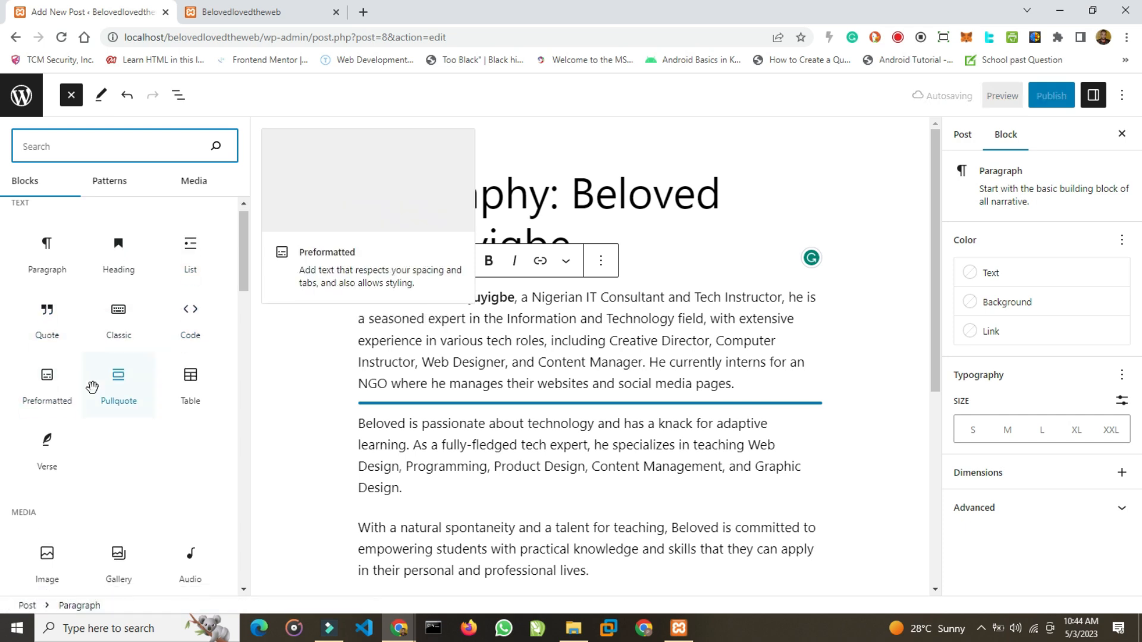
scroll(92, 387, down, 2)
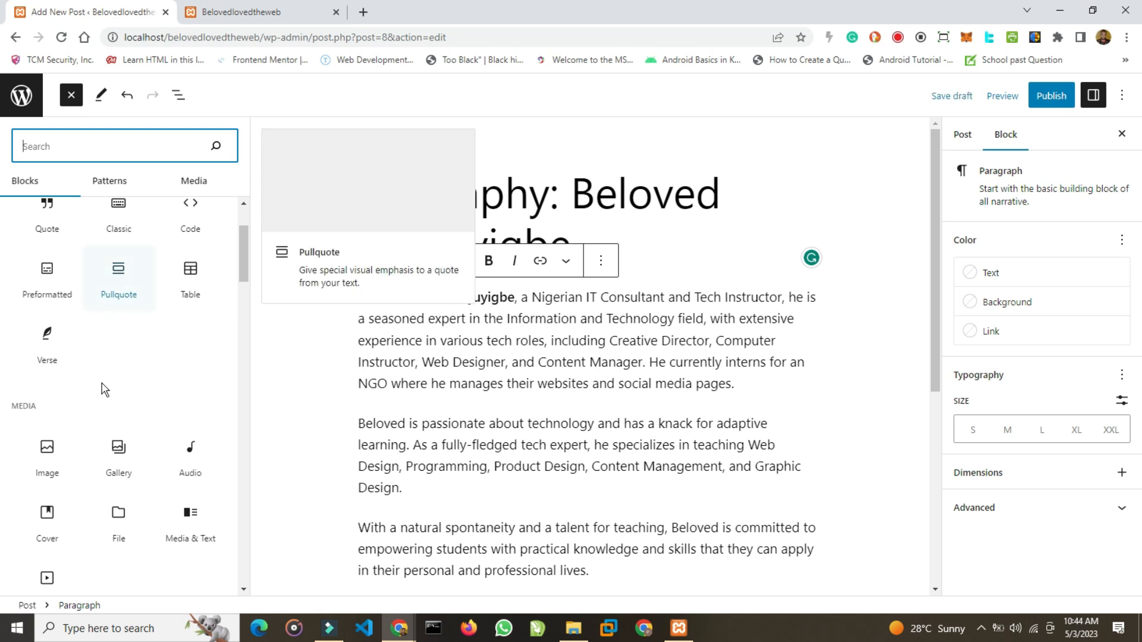
click(497, 429)
key(Return)
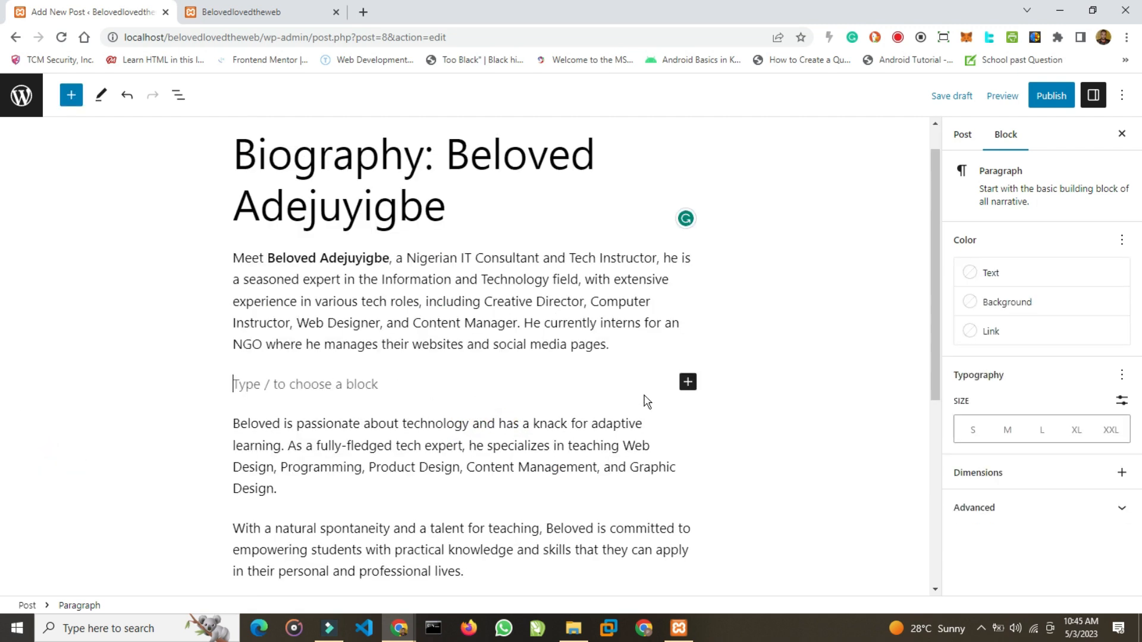
key(Return)
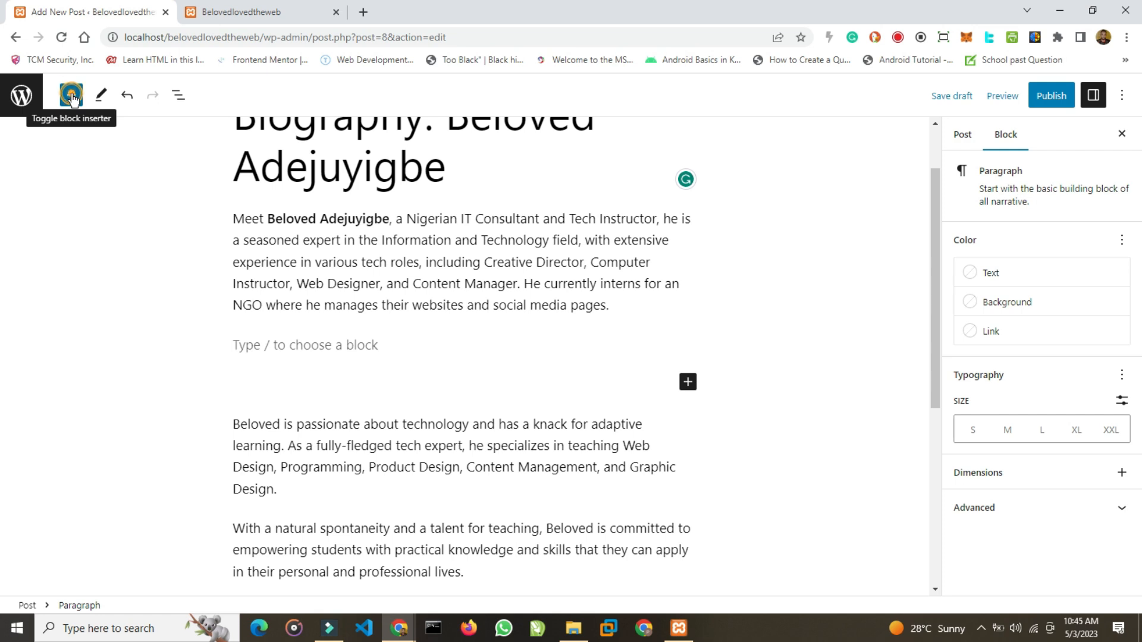
Step: Look through the available block types and insert an Image block before the biography's second paragraph
click(71, 97)
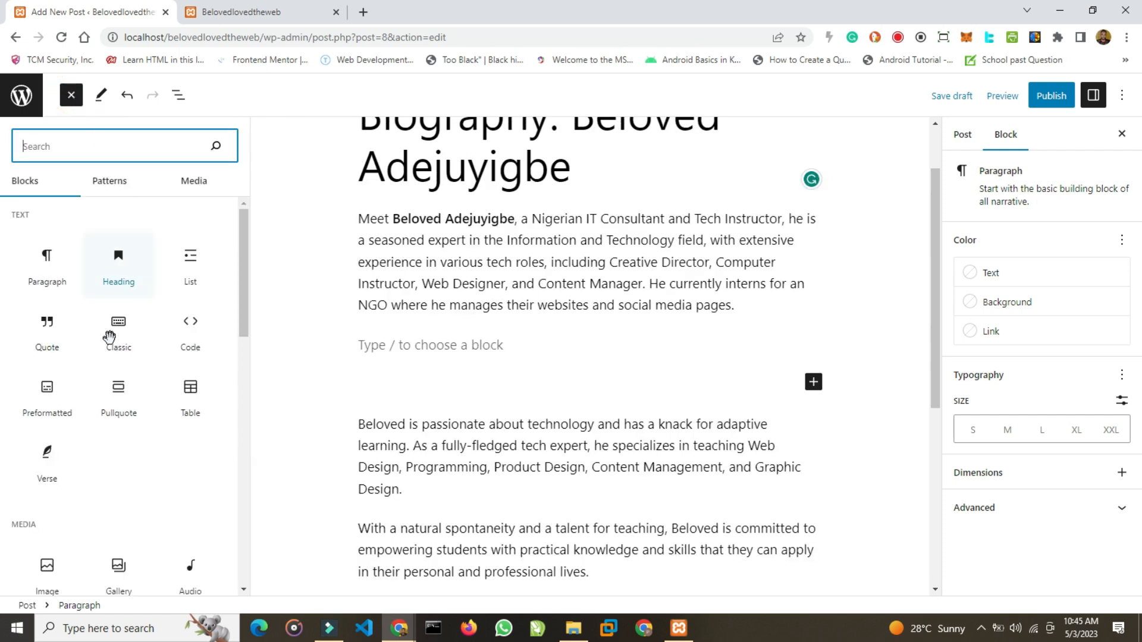
scroll(231, 436, down, 6)
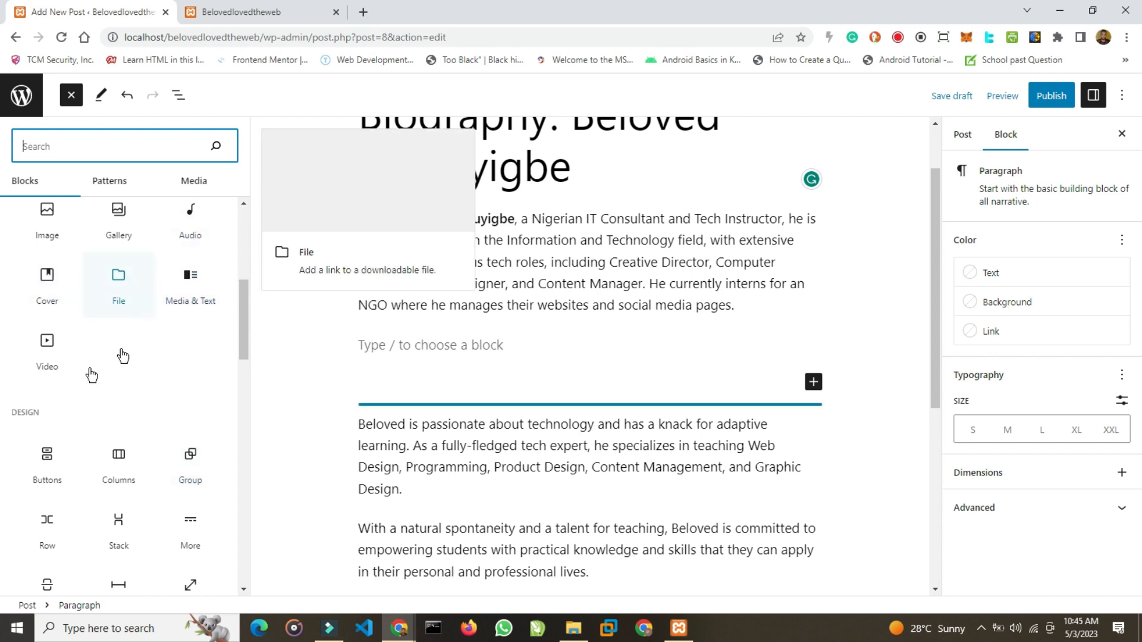
scroll(129, 446, down, 2)
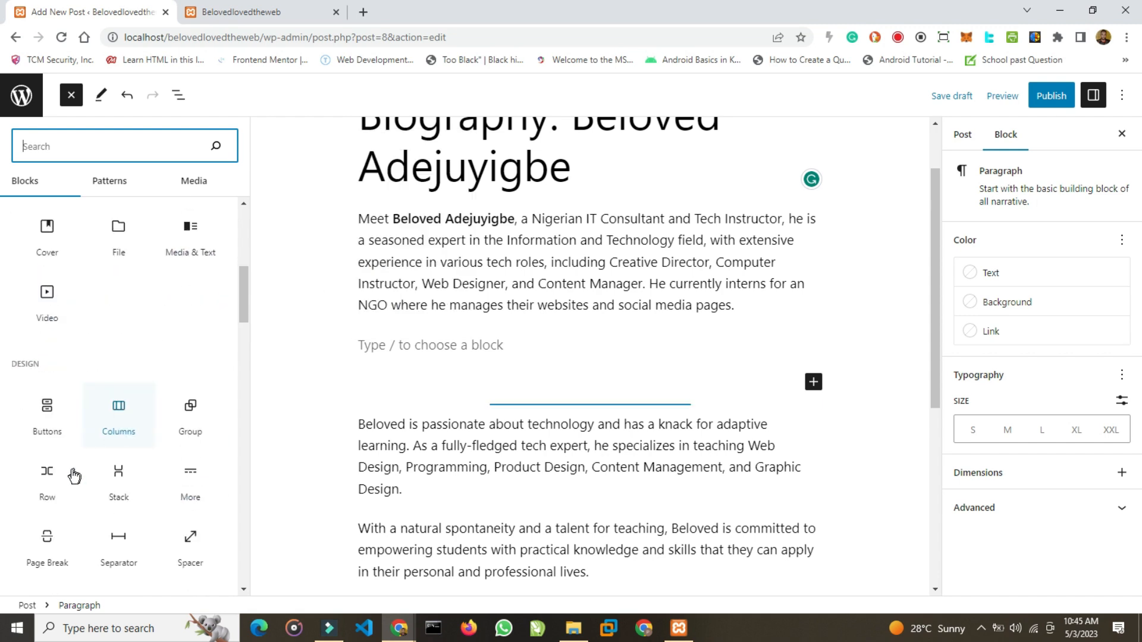
scroll(152, 465, down, 3)
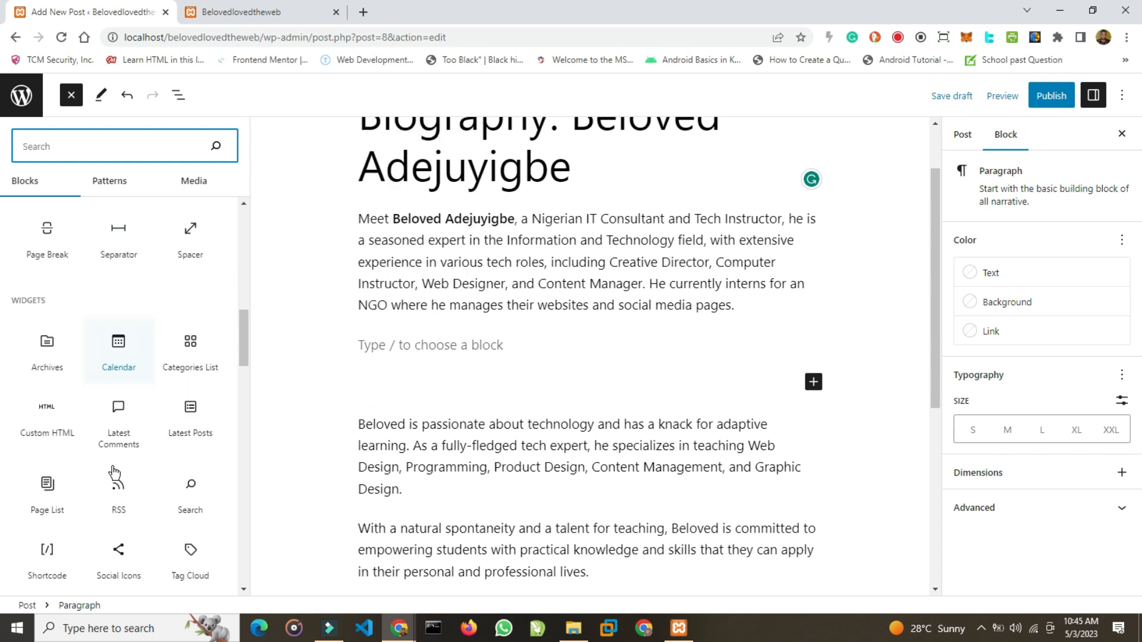
scroll(148, 464, down, 2)
scroll(161, 491, down, 10)
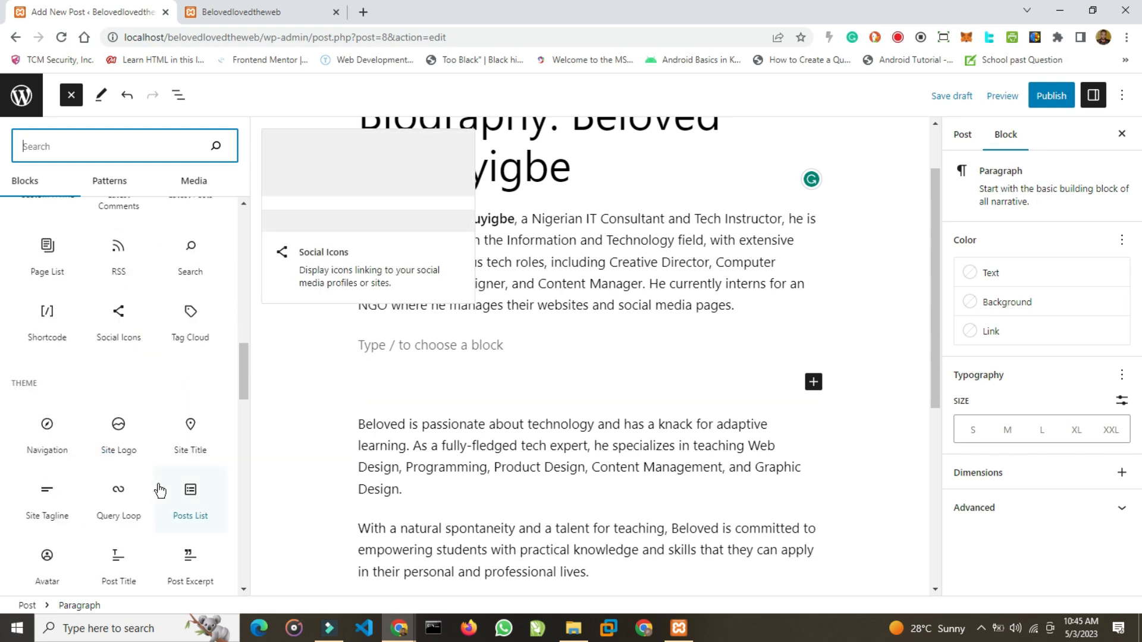
scroll(159, 492, up, 15)
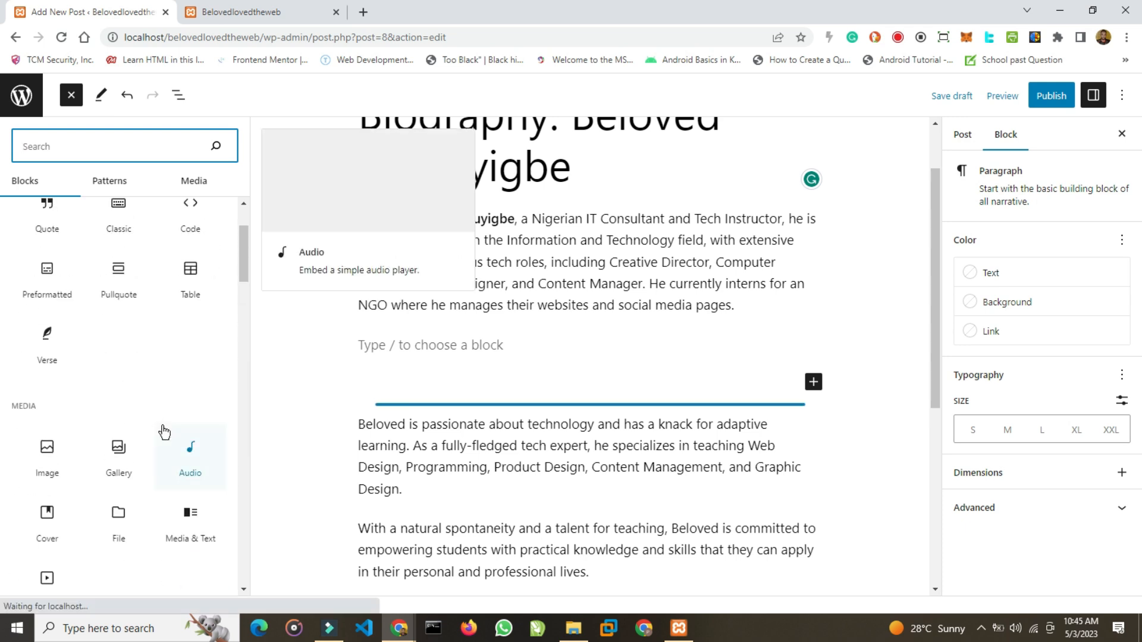
scroll(165, 416, up, 2)
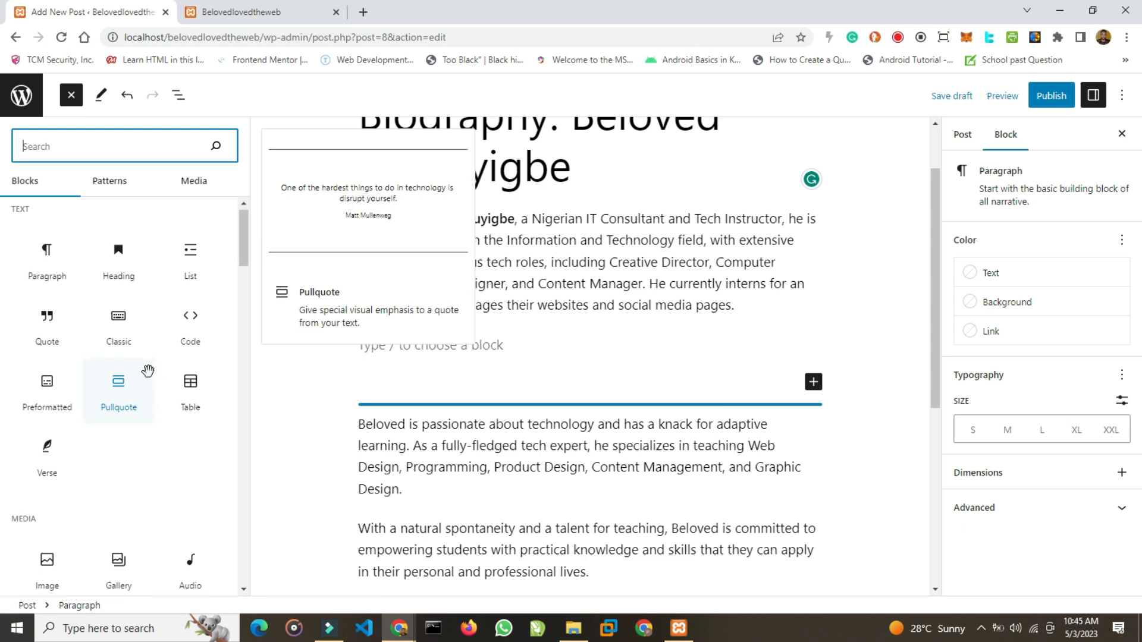
scroll(119, 416, down, 2)
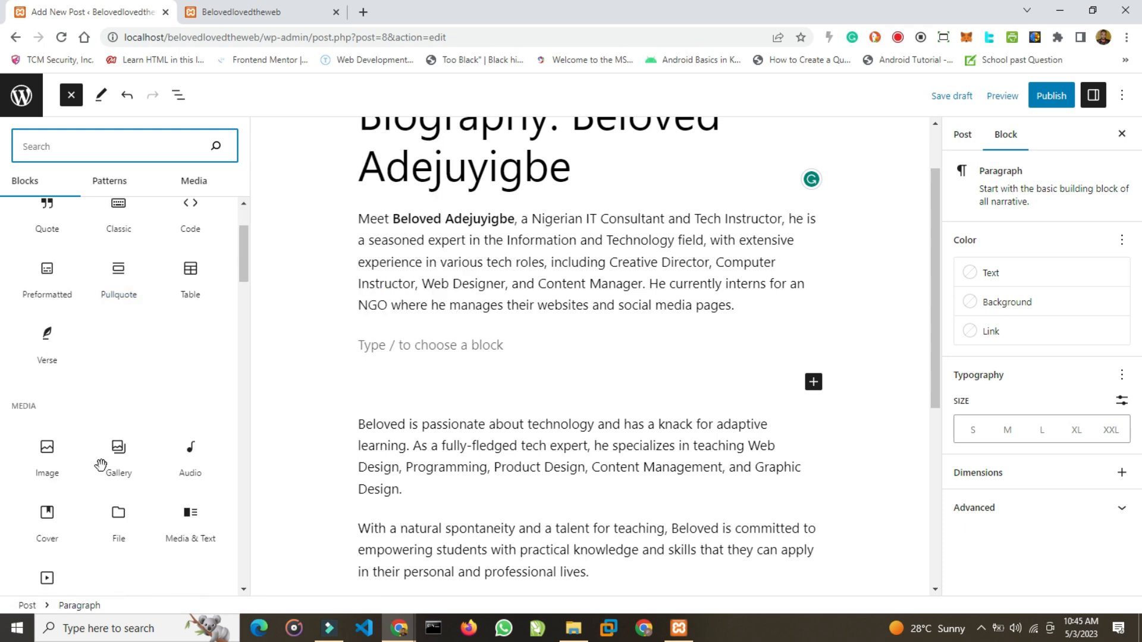
click(46, 453)
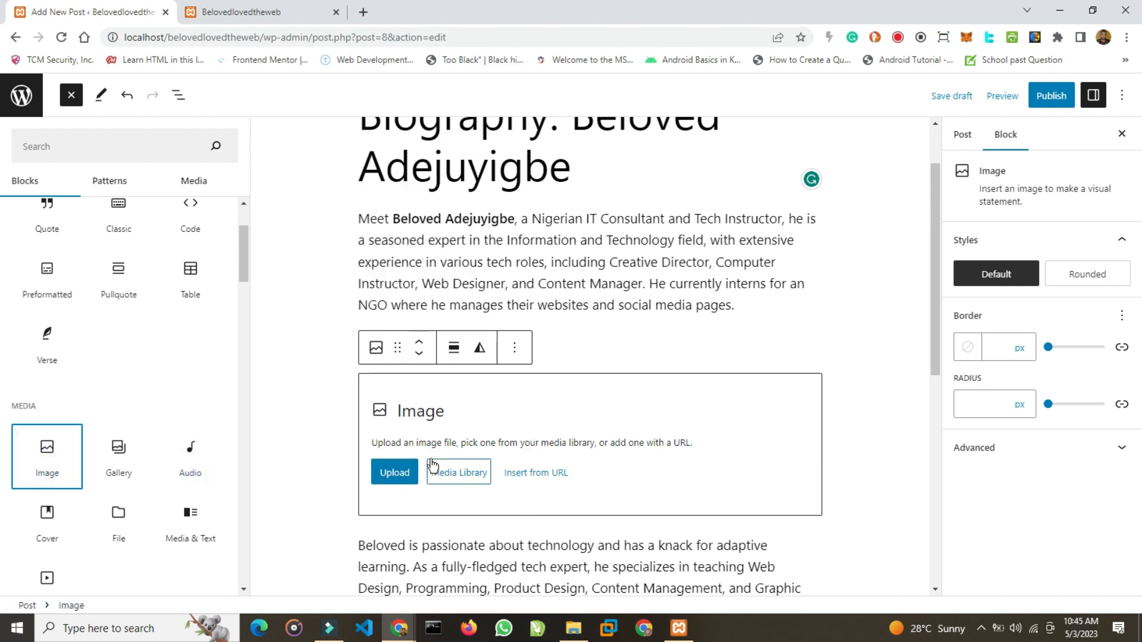
Step: Open the media library for the Image block and start uploading a file from the computer
click(403, 481)
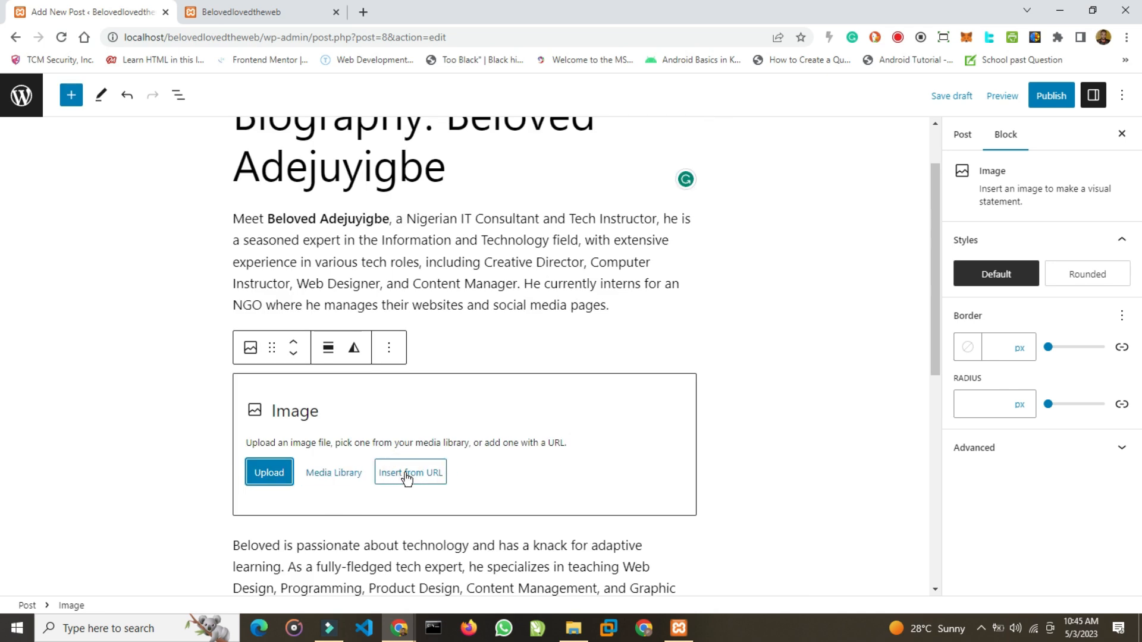
click(333, 474)
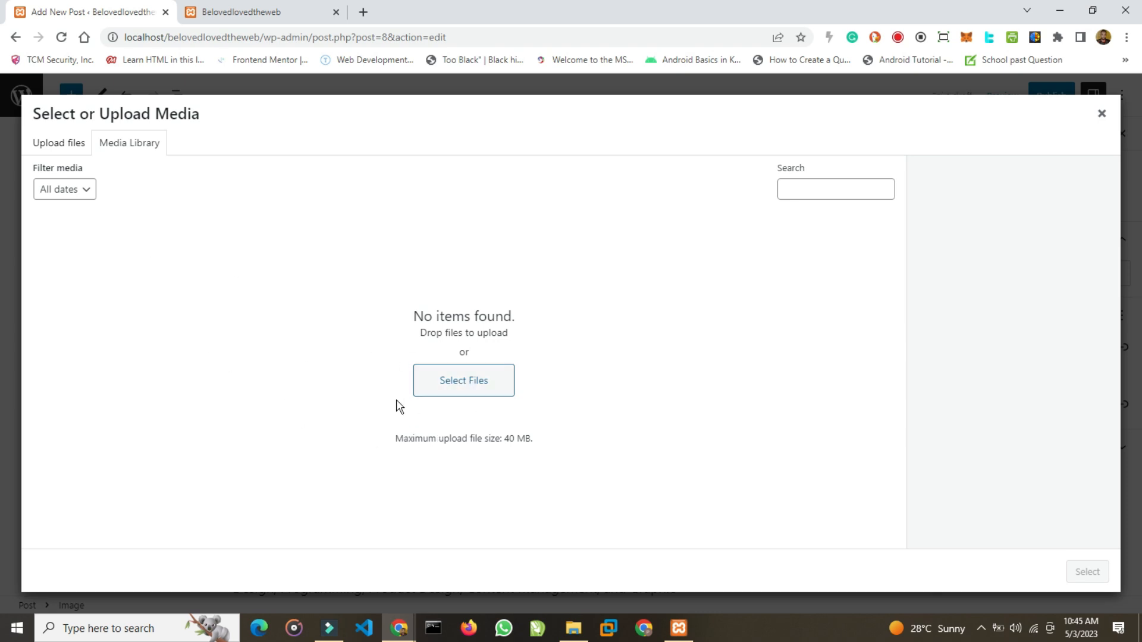
click(47, 142)
click(543, 350)
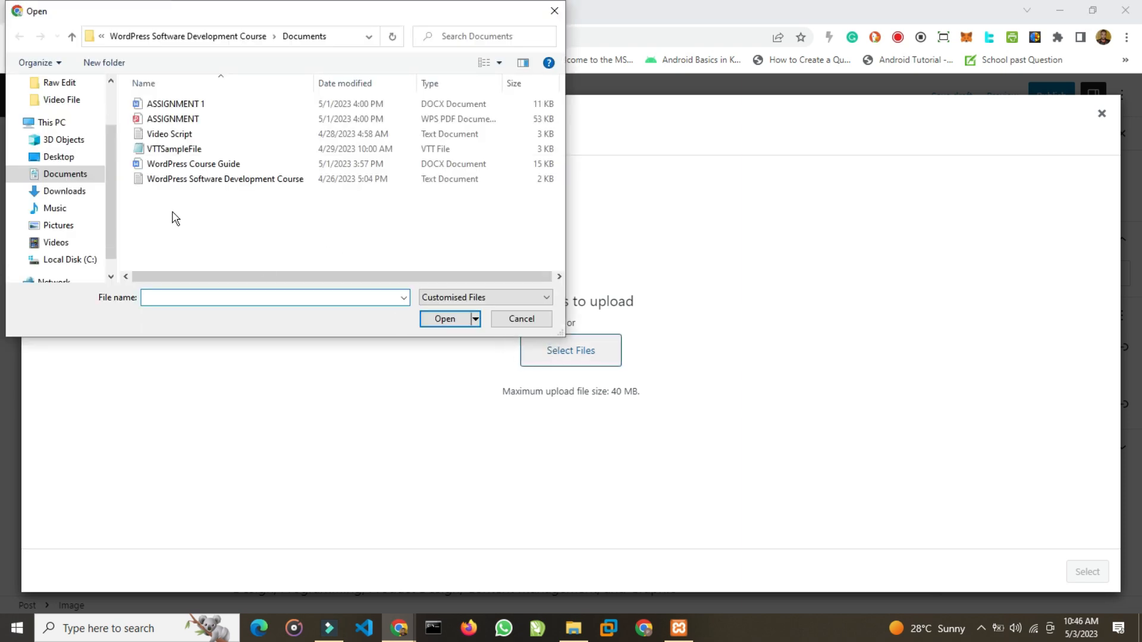
Step: Upload the image 279 from the Pictures folder and insert it into the post's Image block
click(90, 225)
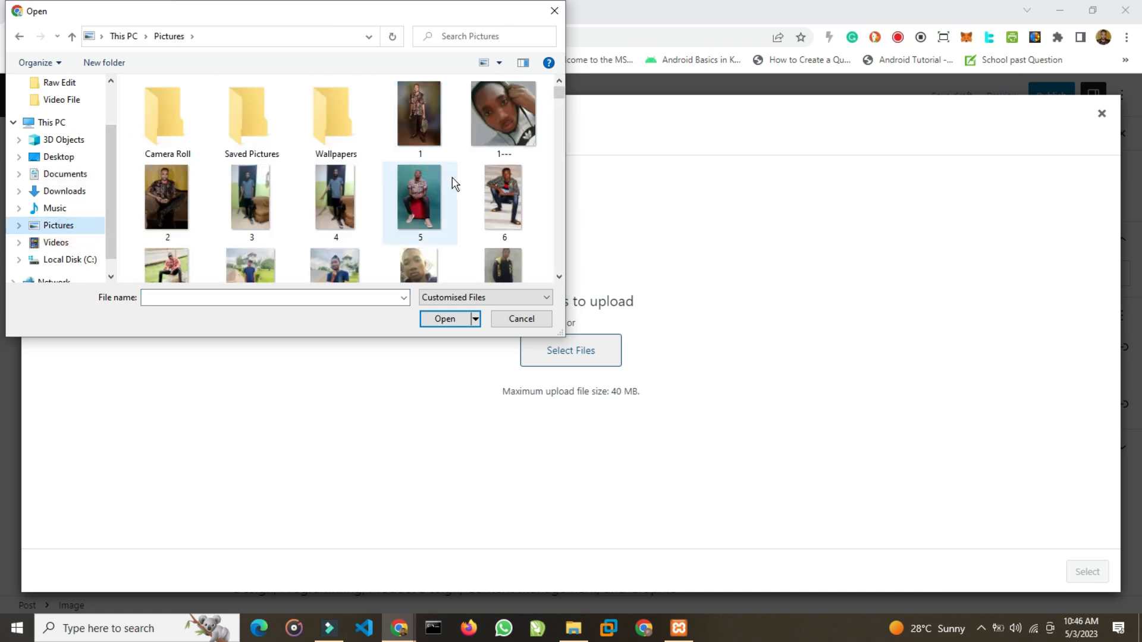
scroll(455, 183, down, 5)
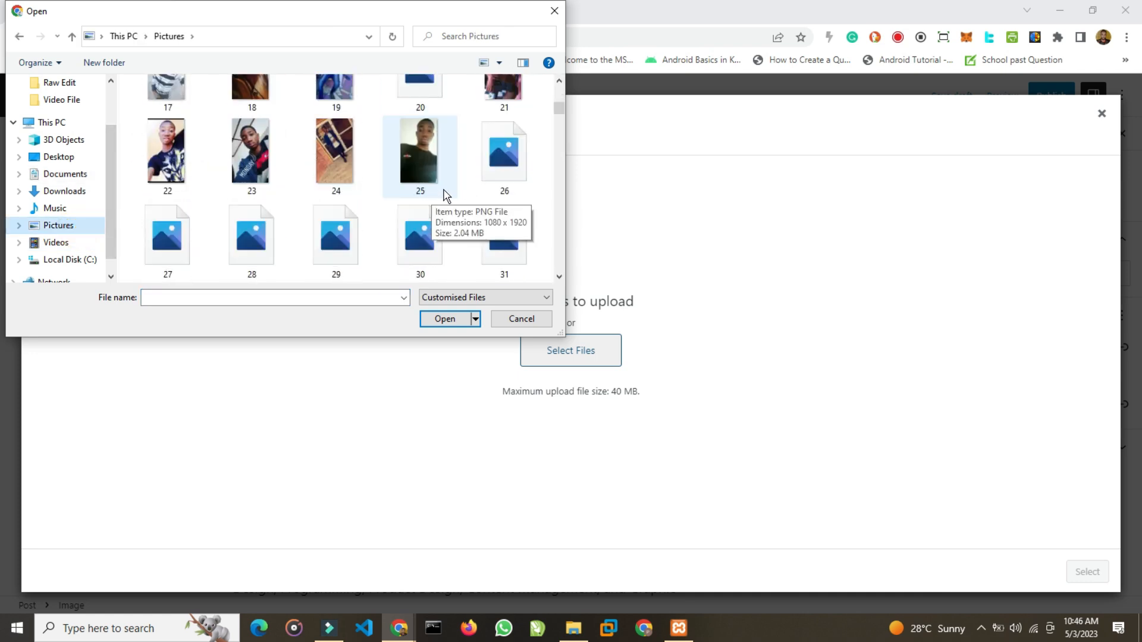
scroll(444, 192, down, 15)
scroll(483, 175, down, 8)
scroll(481, 173, down, 8)
scroll(486, 172, down, 6)
scroll(487, 173, down, 3)
scroll(486, 172, up, 1)
click(152, 102)
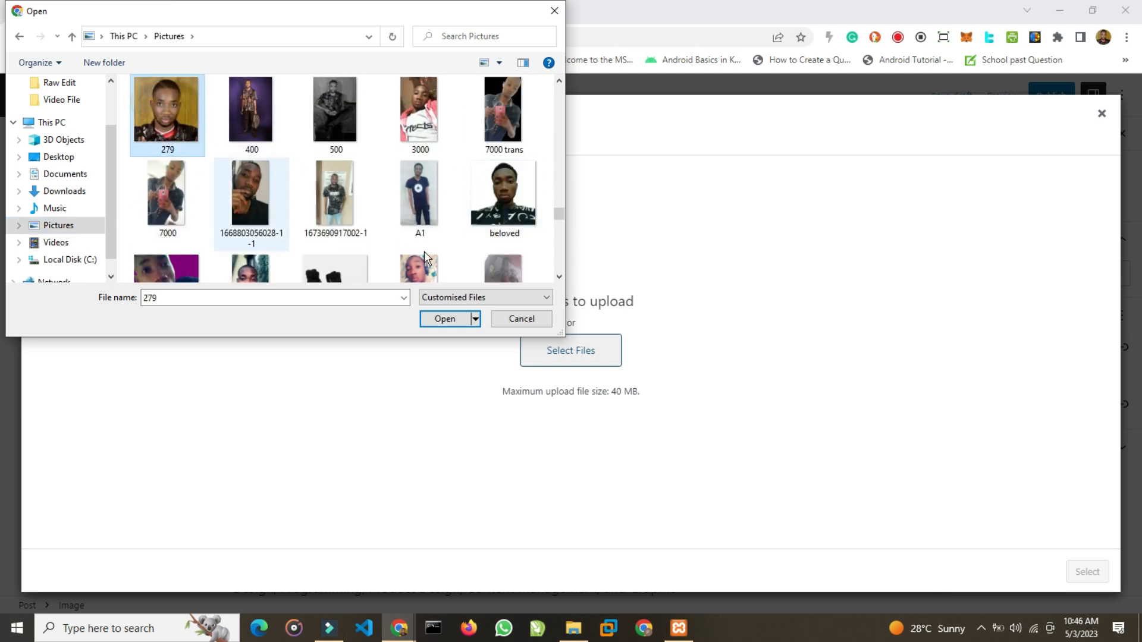
click(453, 321)
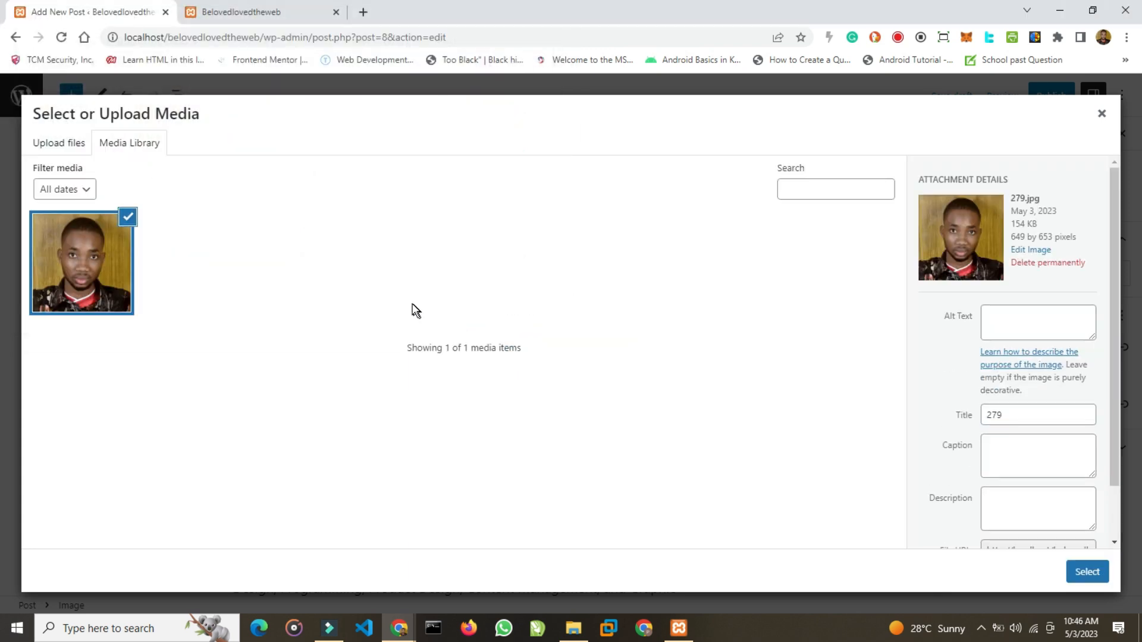
click(1078, 576)
click(981, 628)
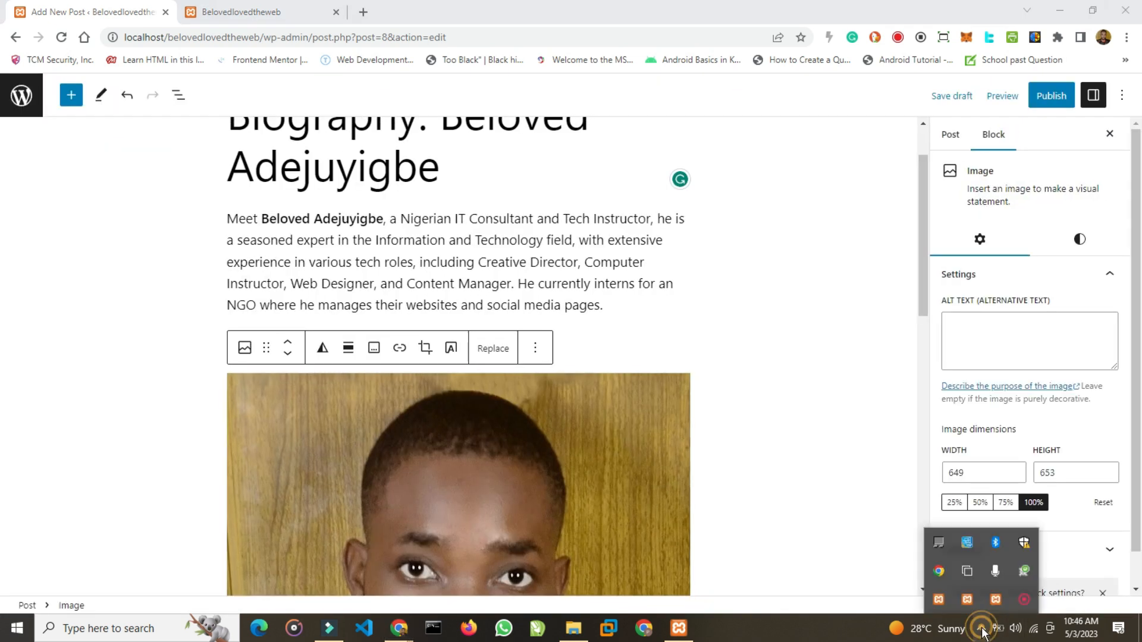
click(982, 631)
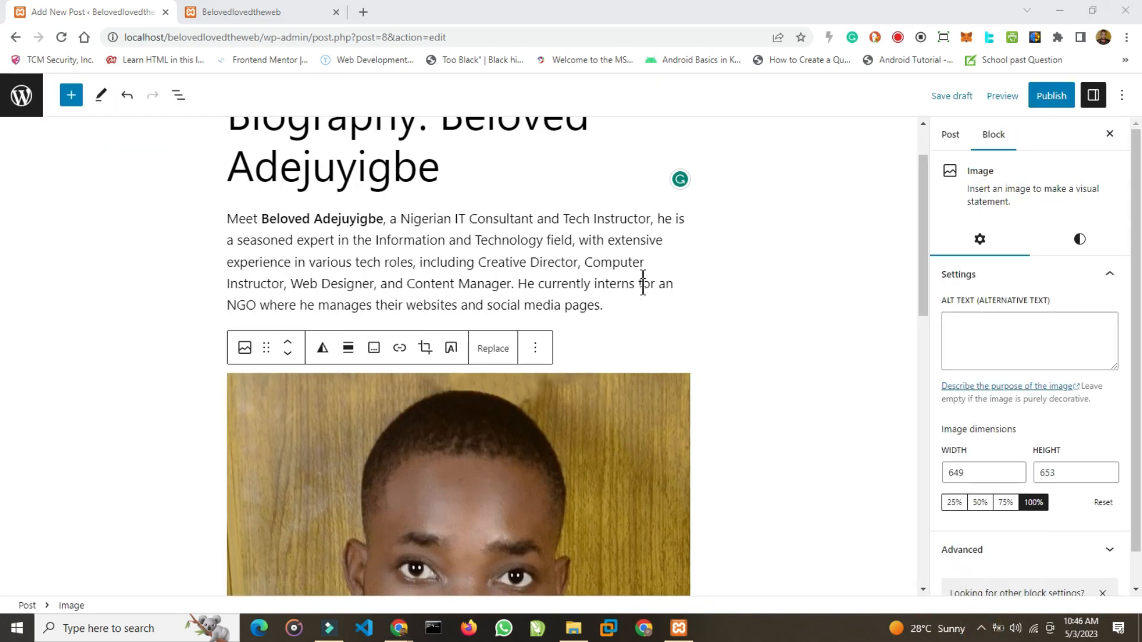
Step: Review the rest of the biography, the post's publishing schedule and categories, and the Image block's settings
scroll(626, 316, down, 3)
scroll(650, 377, down, 5)
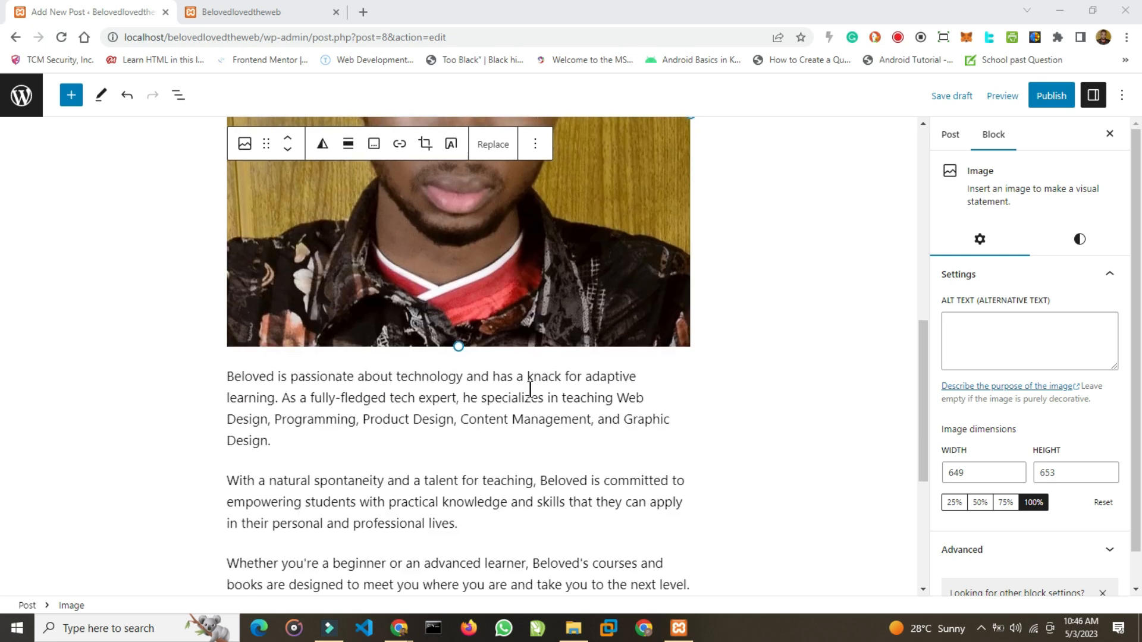
scroll(390, 365, down, 3)
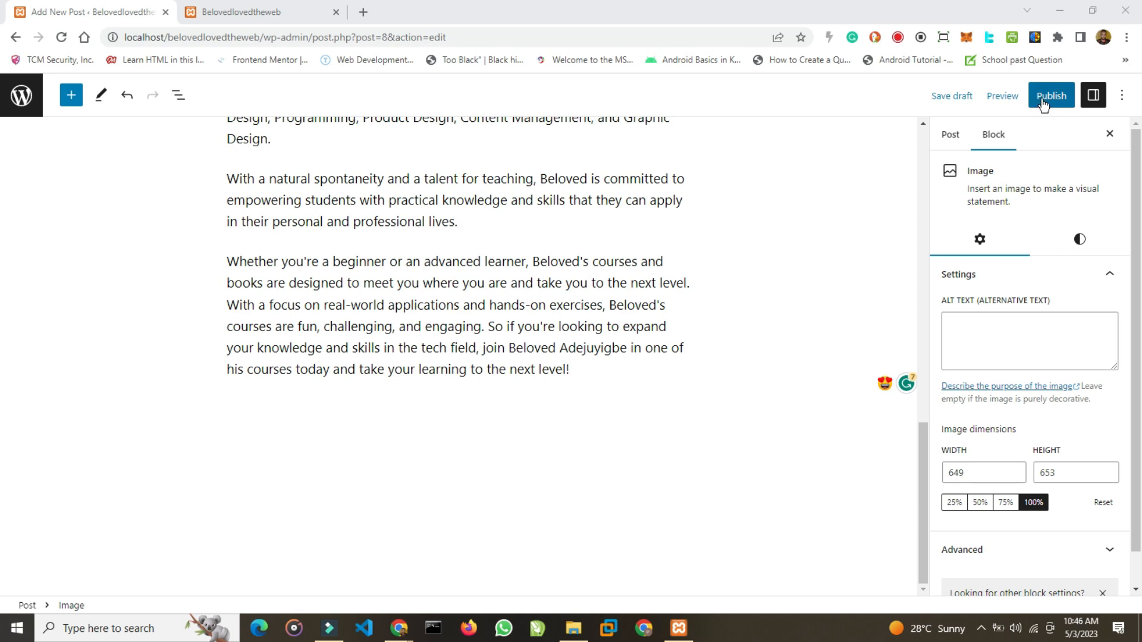
click(950, 135)
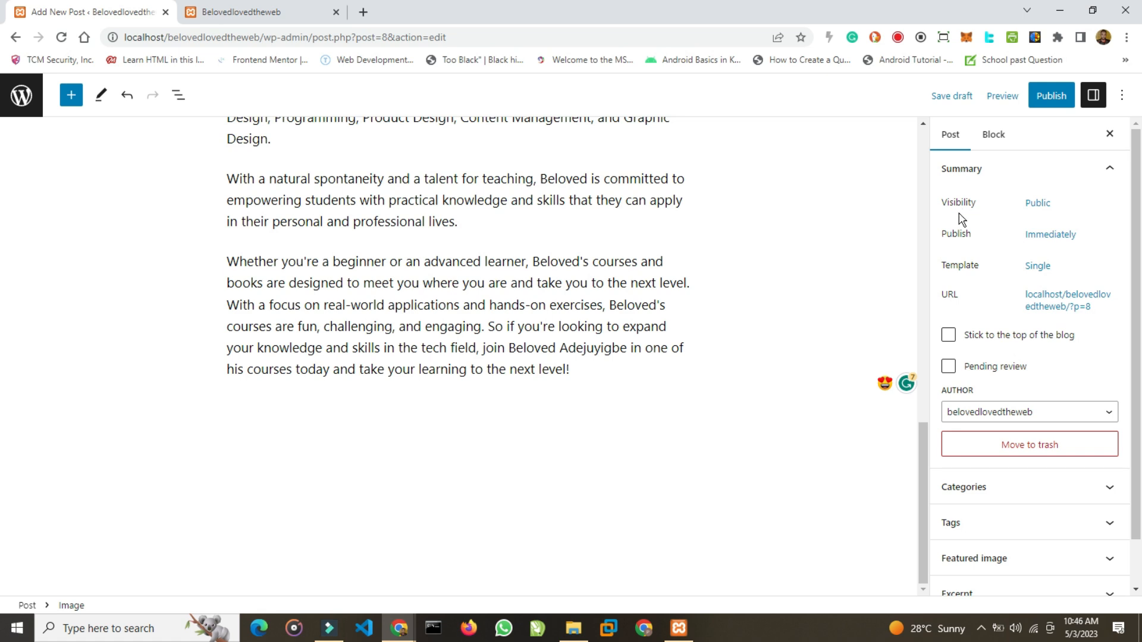
click(1050, 239)
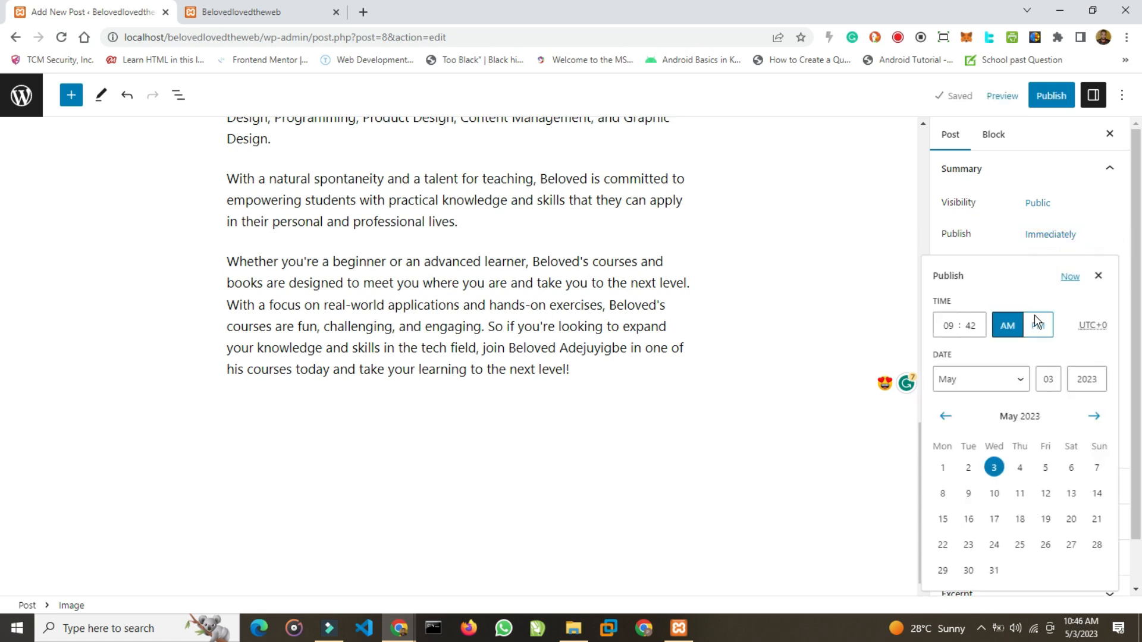
click(1098, 275)
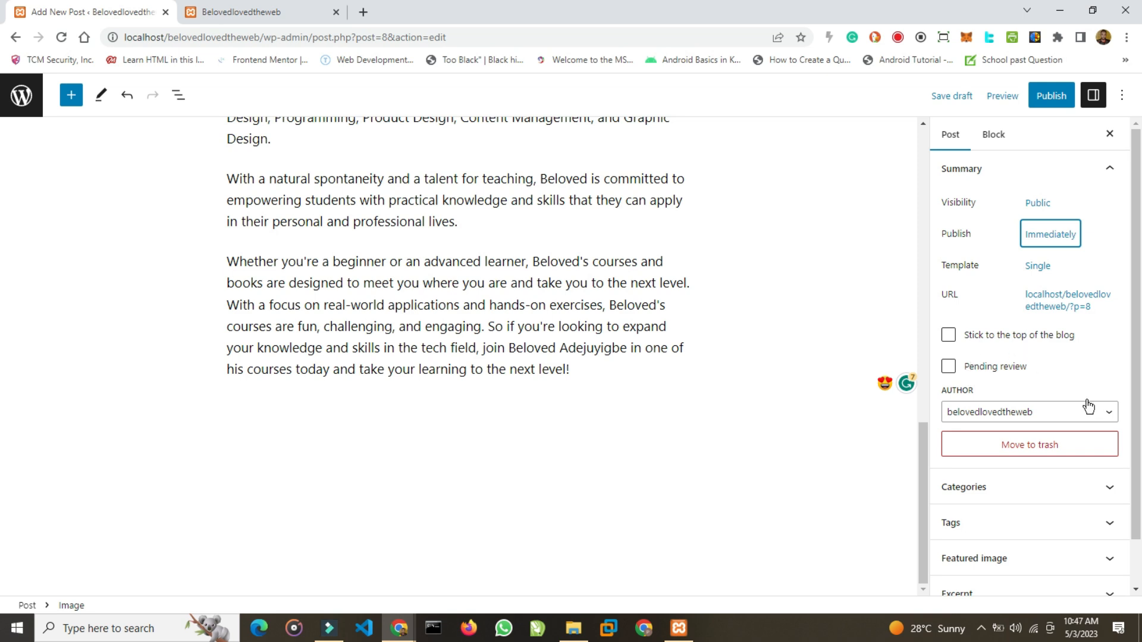
scroll(1088, 406, down, 1)
click(1103, 440)
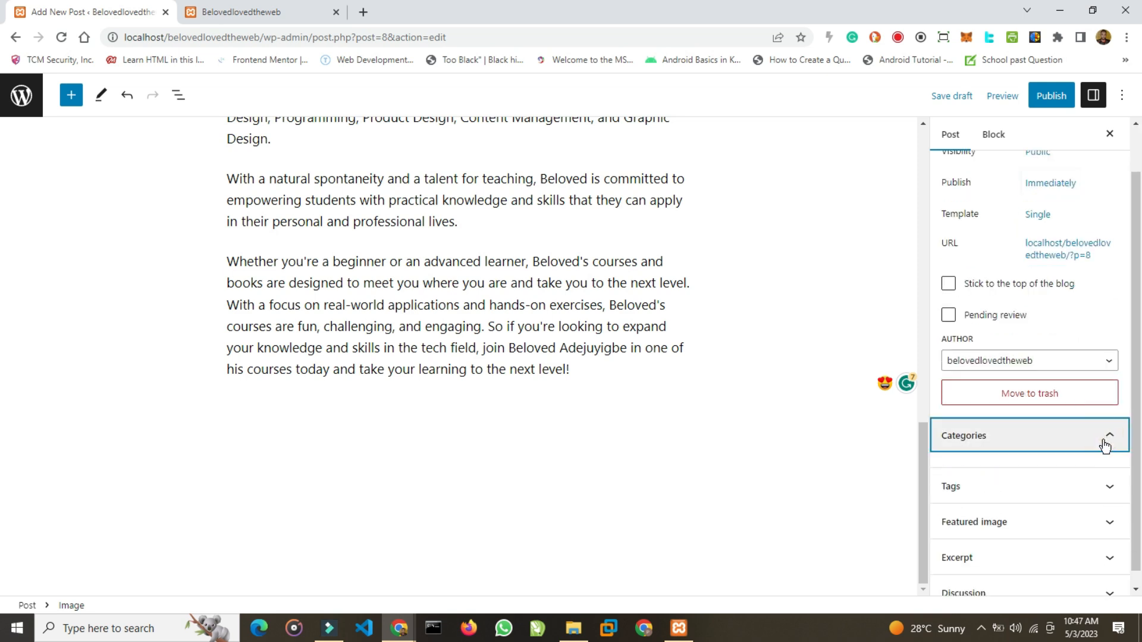
click(993, 134)
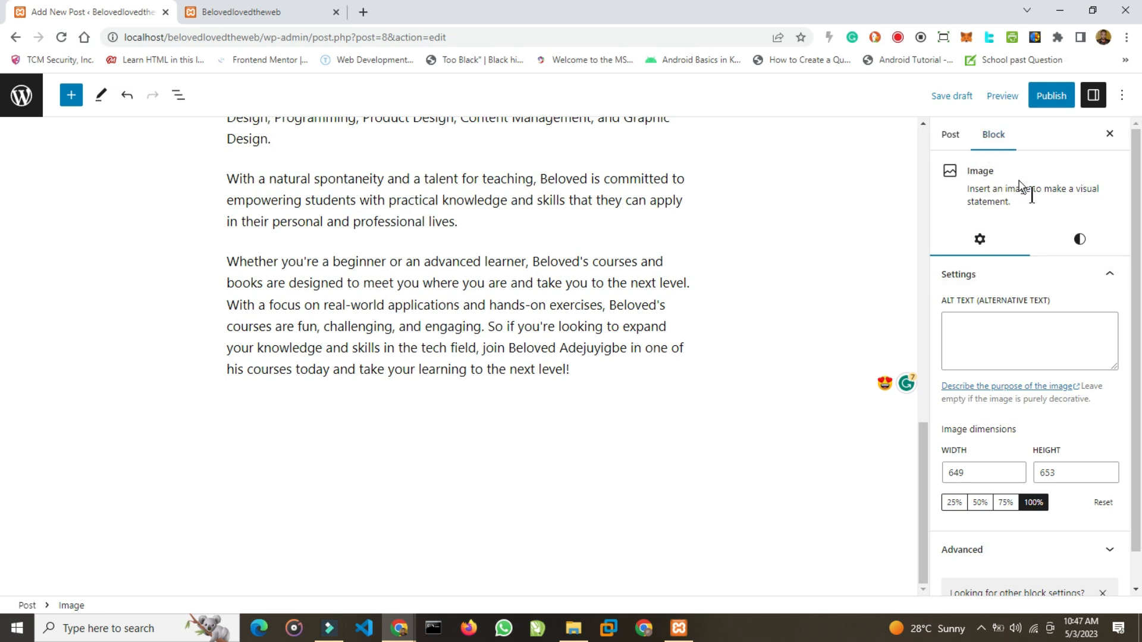
scroll(1029, 311, down, 1)
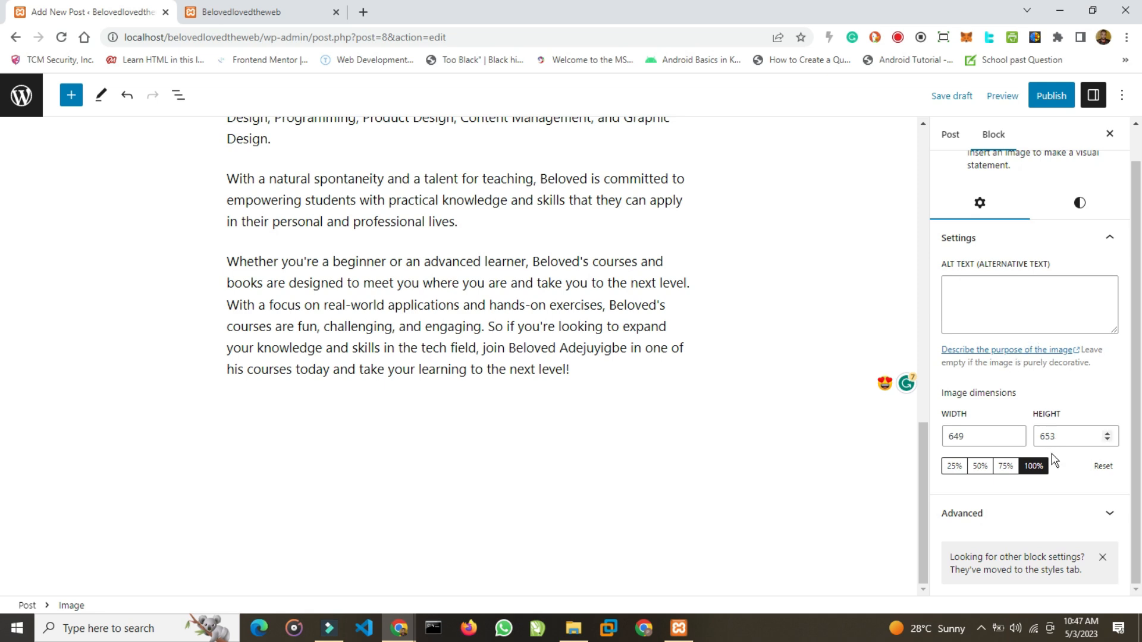
Step: Publish the biography post and confirm the pre-publish check
scroll(1026, 333, up, 1)
click(1041, 95)
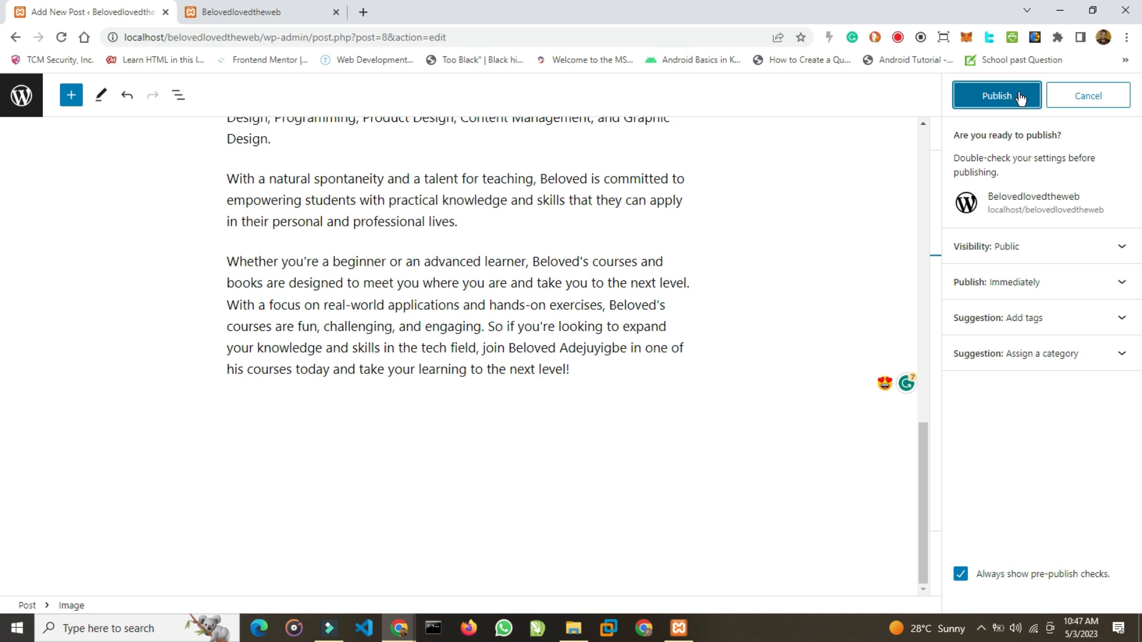
click(1017, 97)
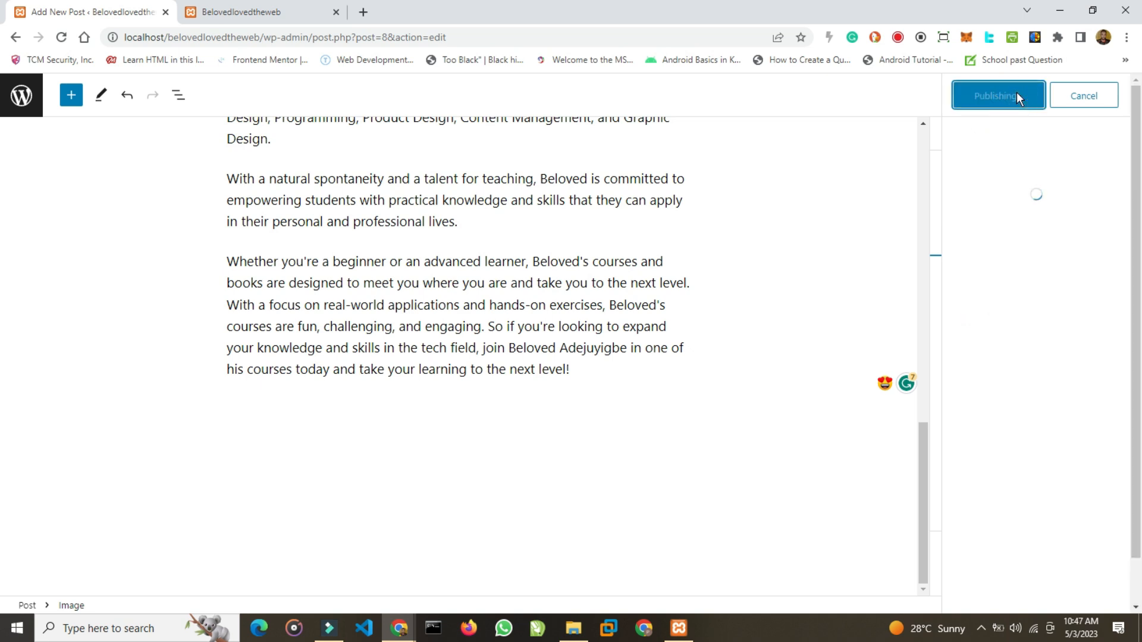
Step: Reload the site's home page and open the published biography post from it
click(253, 15)
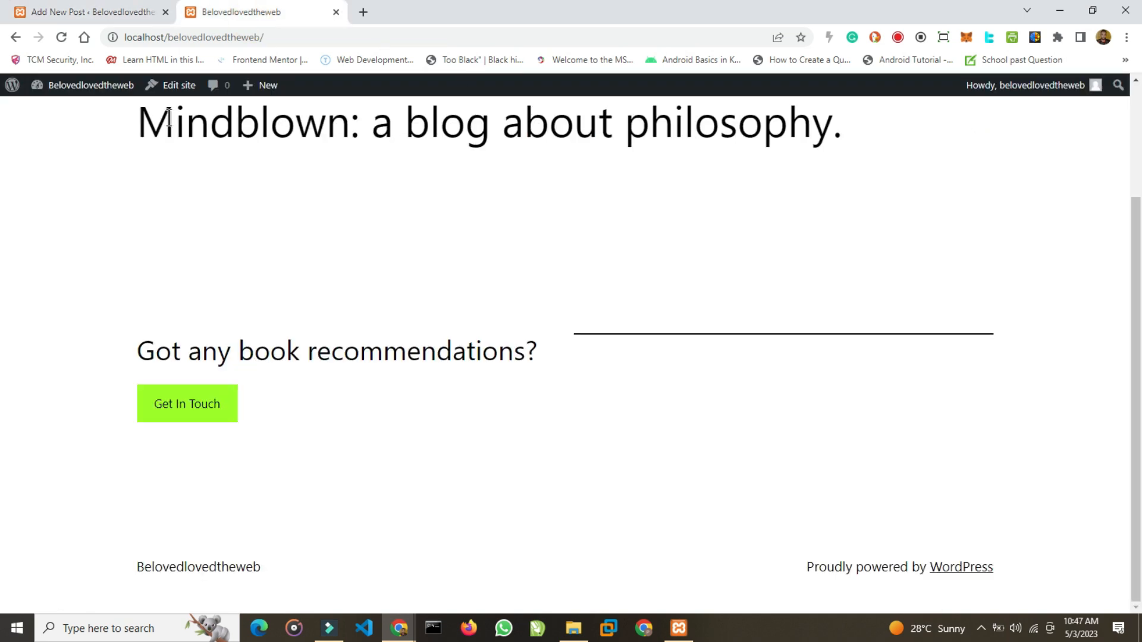
click(60, 37)
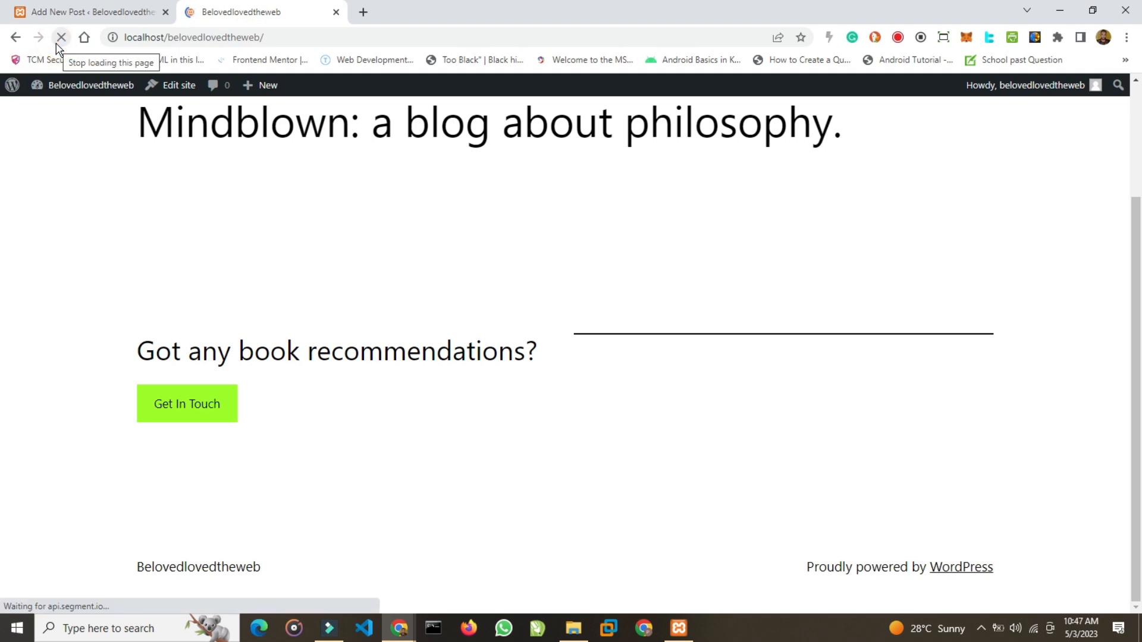
scroll(301, 303, down, 2)
scroll(306, 324, down, 2)
scroll(254, 277, up, 4)
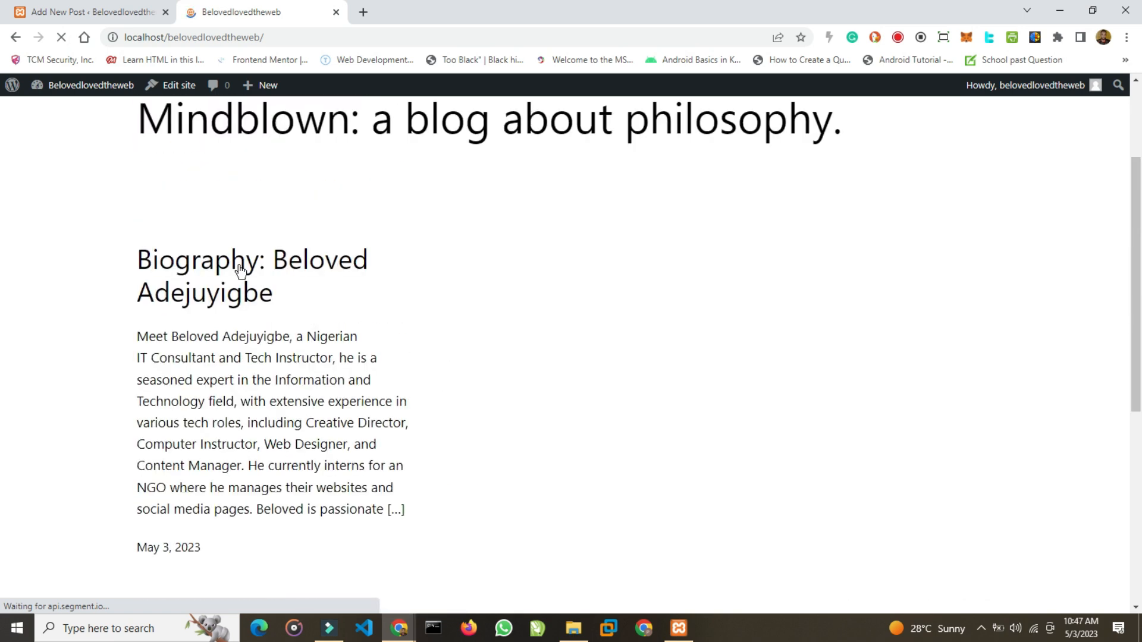
click(240, 269)
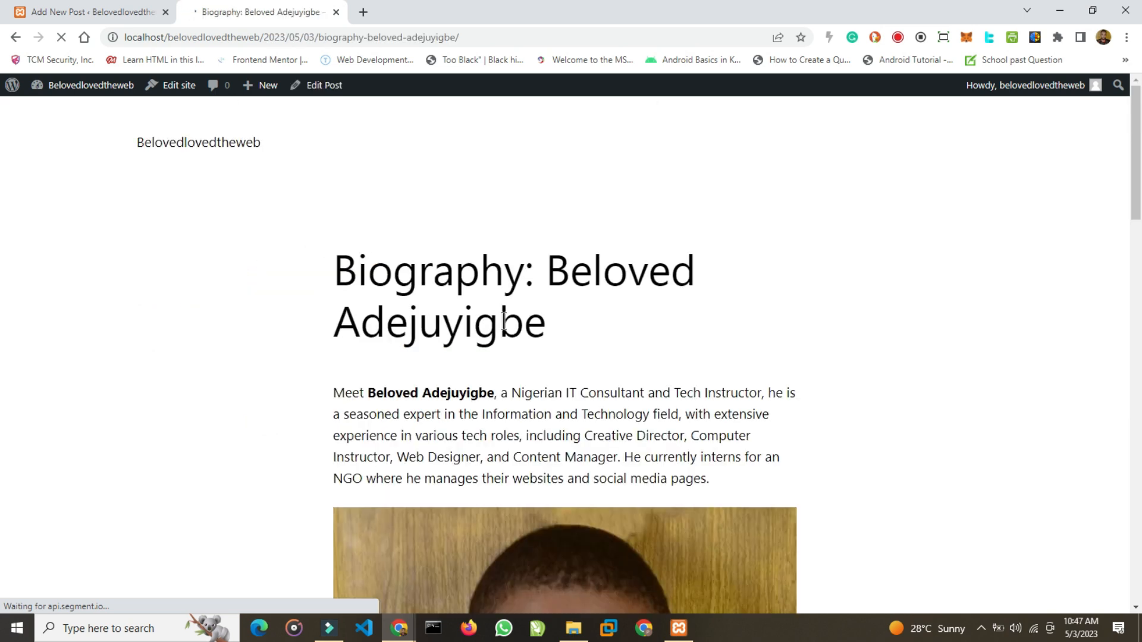
Step: Examine the published post's title, bold text, image and remaining paragraphs
scroll(298, 317, down, 3)
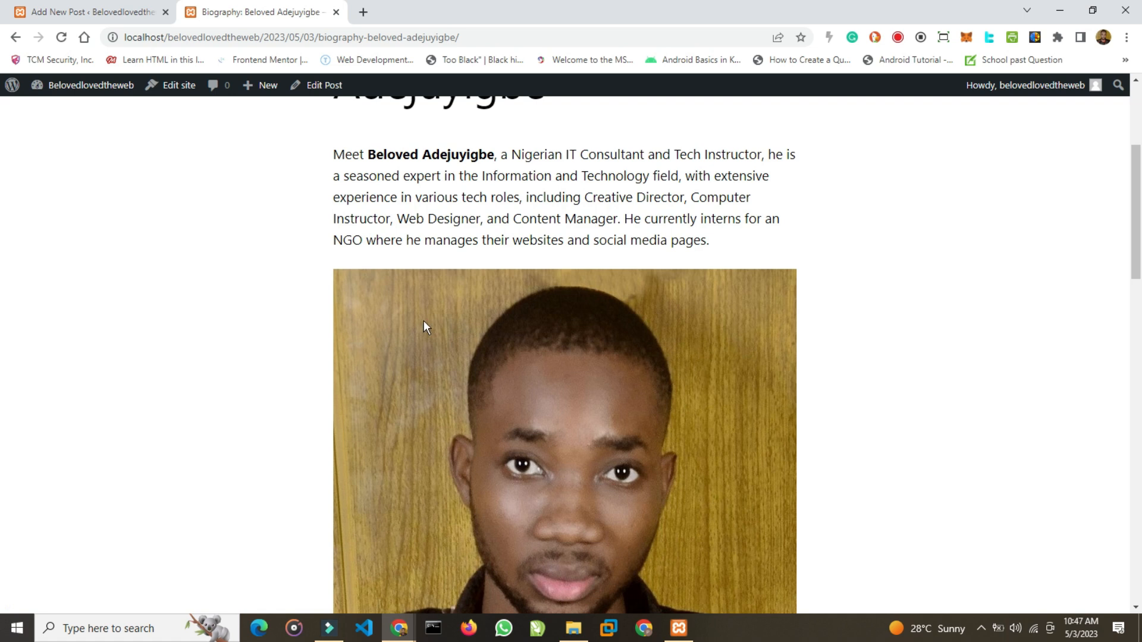
scroll(418, 220, up, 2)
scroll(524, 280, down, 11)
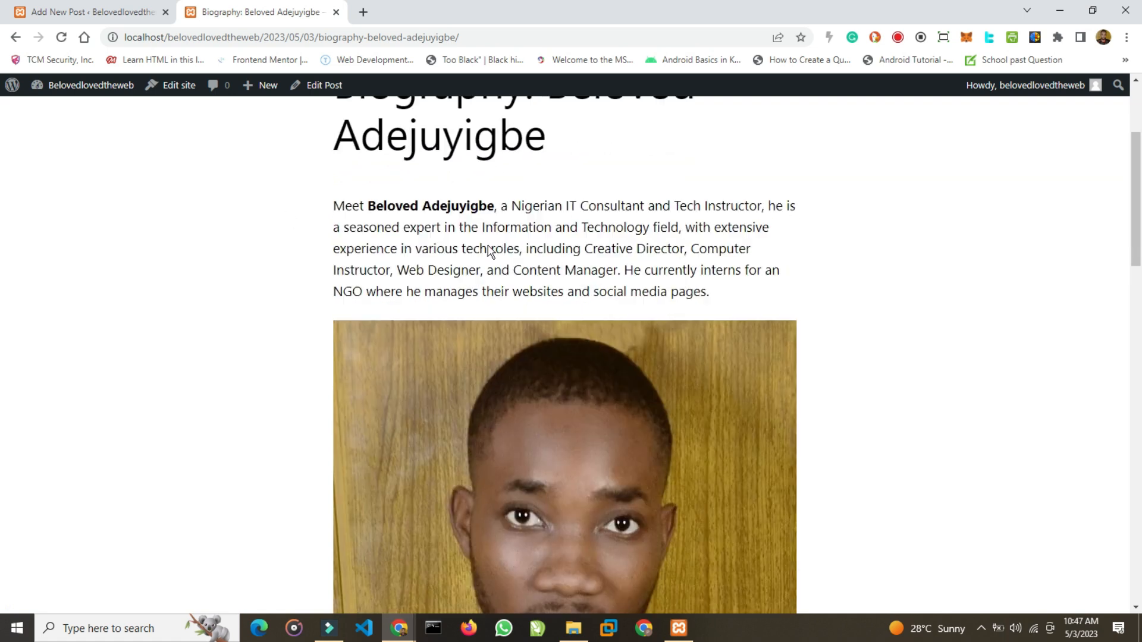
scroll(526, 285, down, 3)
scroll(538, 339, up, 7)
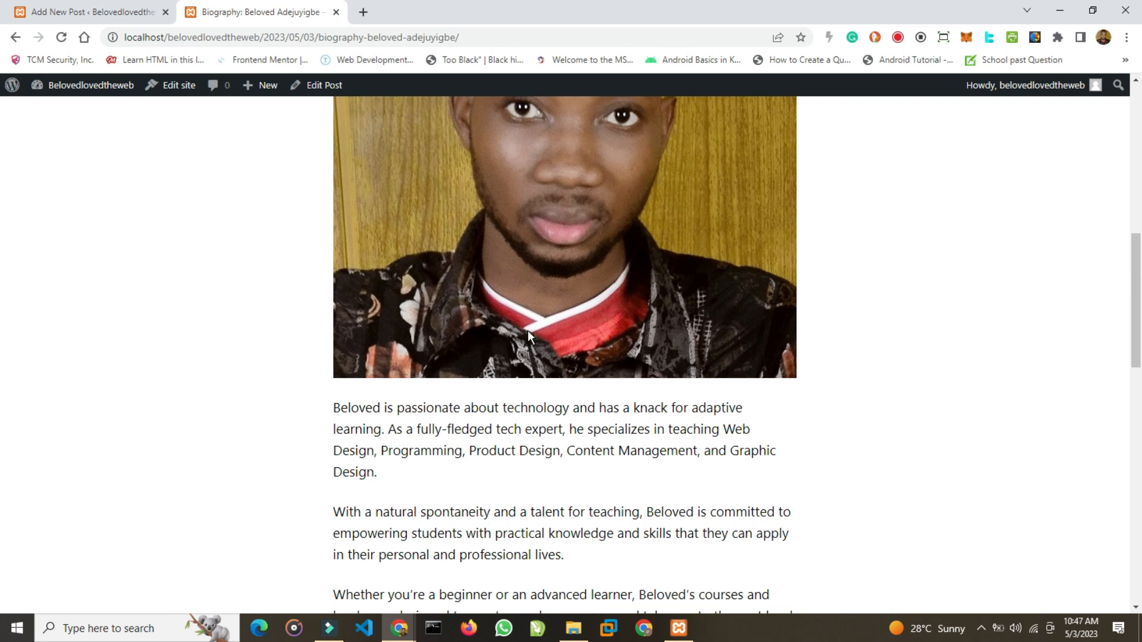
scroll(527, 331, up, 10)
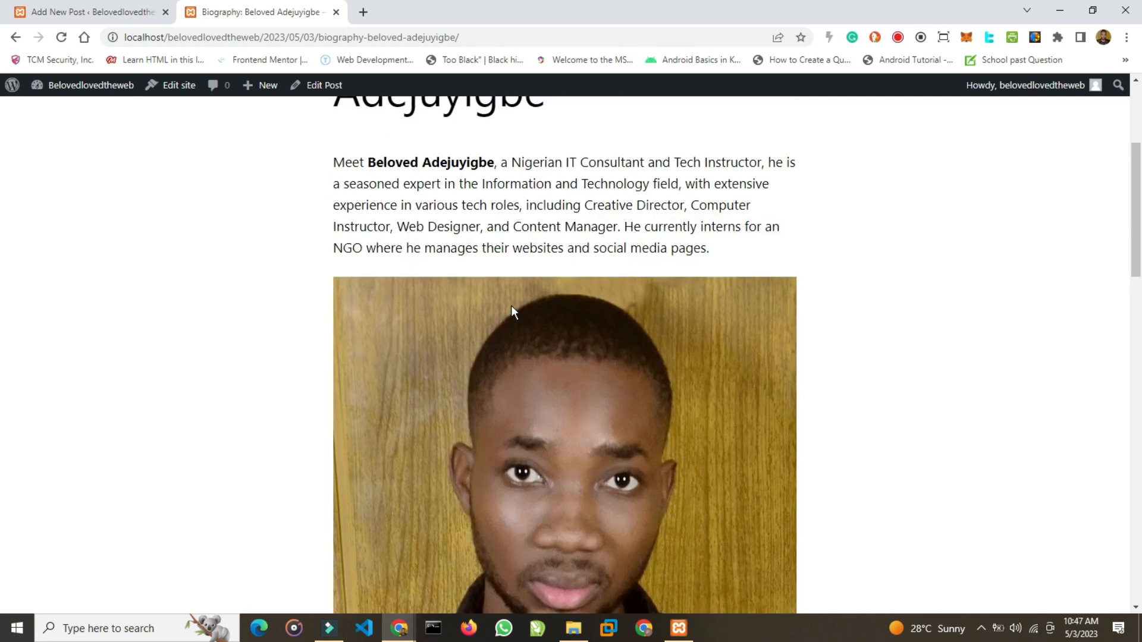
Step: Return to the editor, go to the list of all posts and reopen the biography post for editing
click(116, 15)
scroll(811, 375, up, 8)
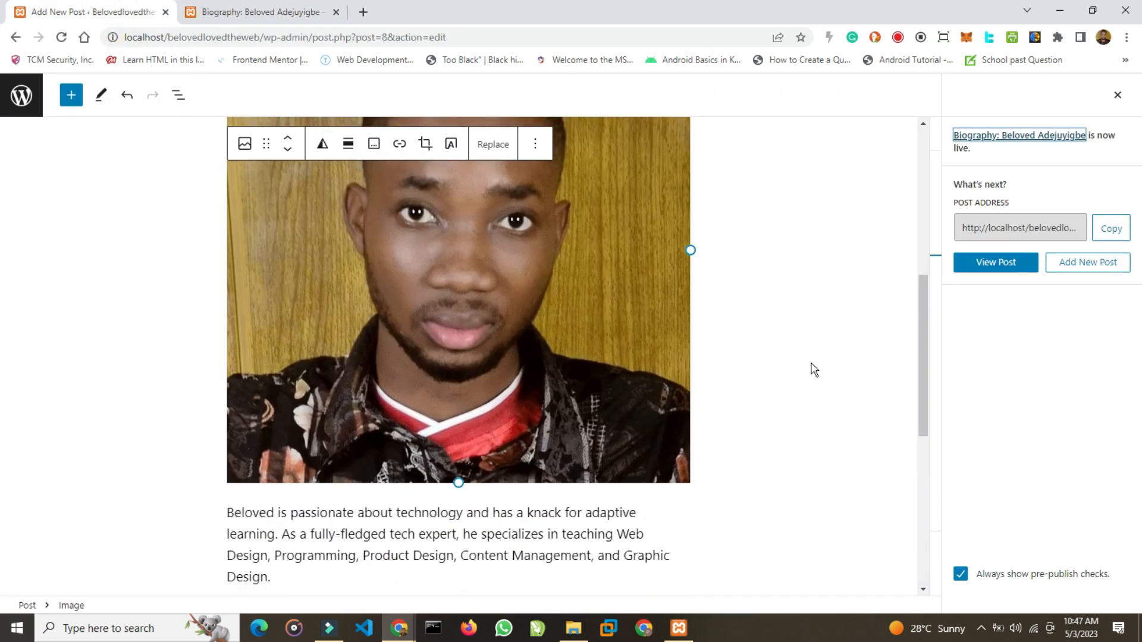
scroll(814, 369, up, 5)
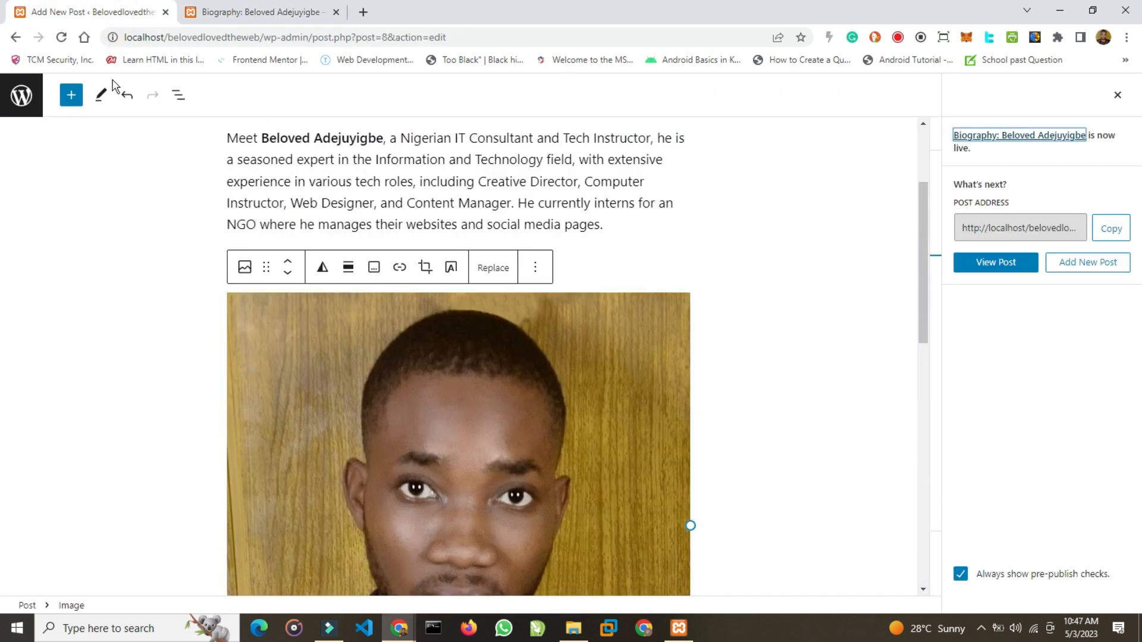
click(24, 94)
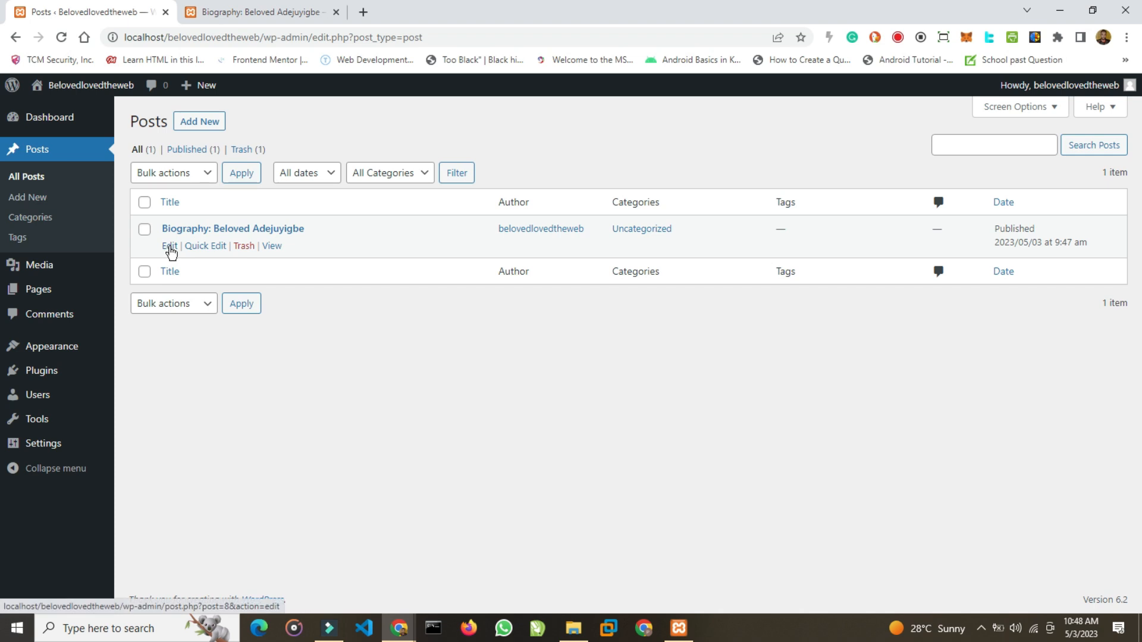
right_click(204, 249)
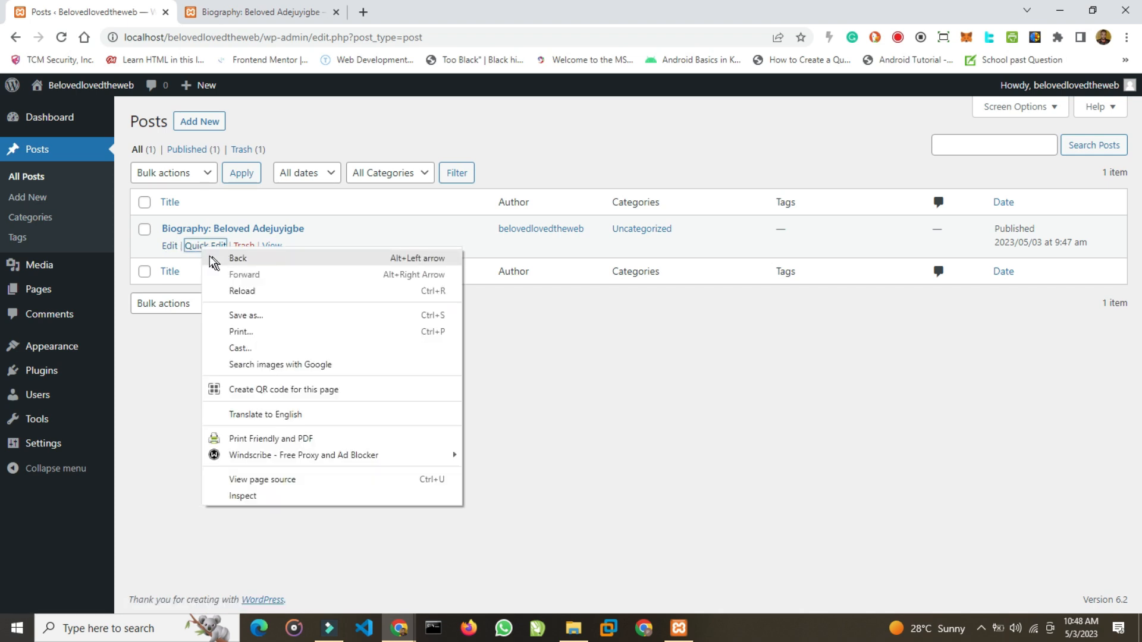
click(138, 257)
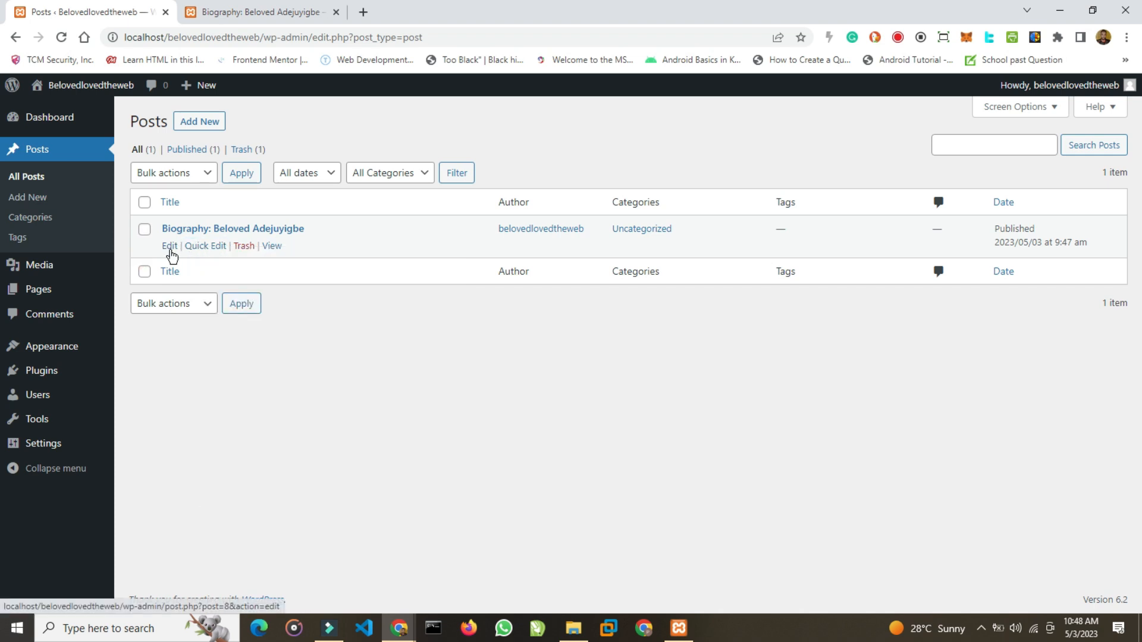
click(170, 253)
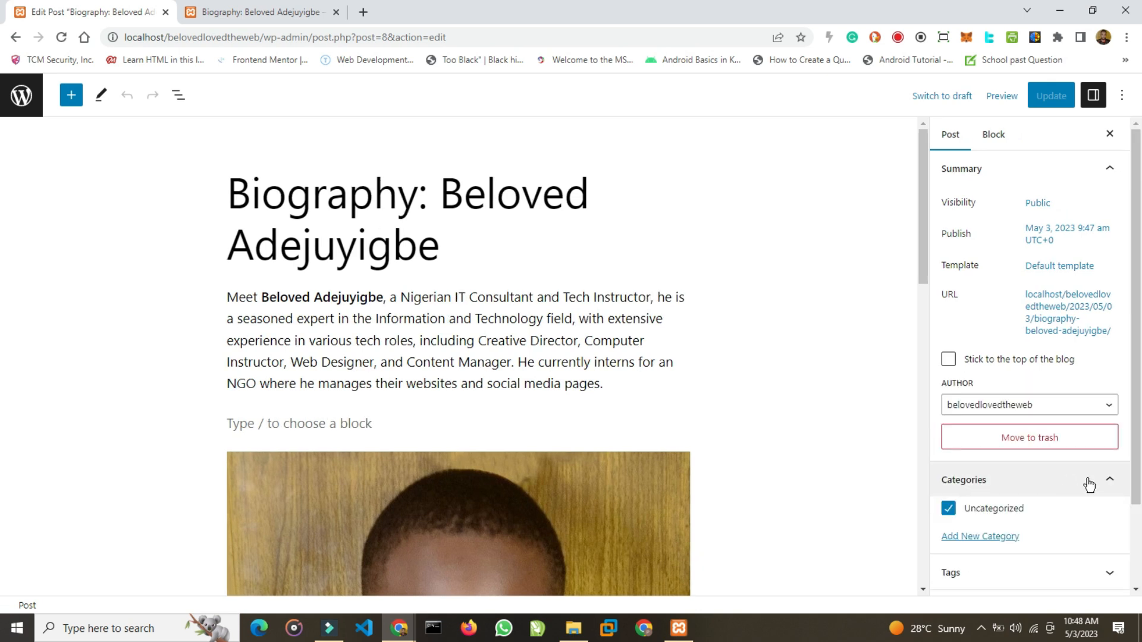
Step: Set 279.jpg from the media library as the biography post's featured image
scroll(1093, 485, down, 2)
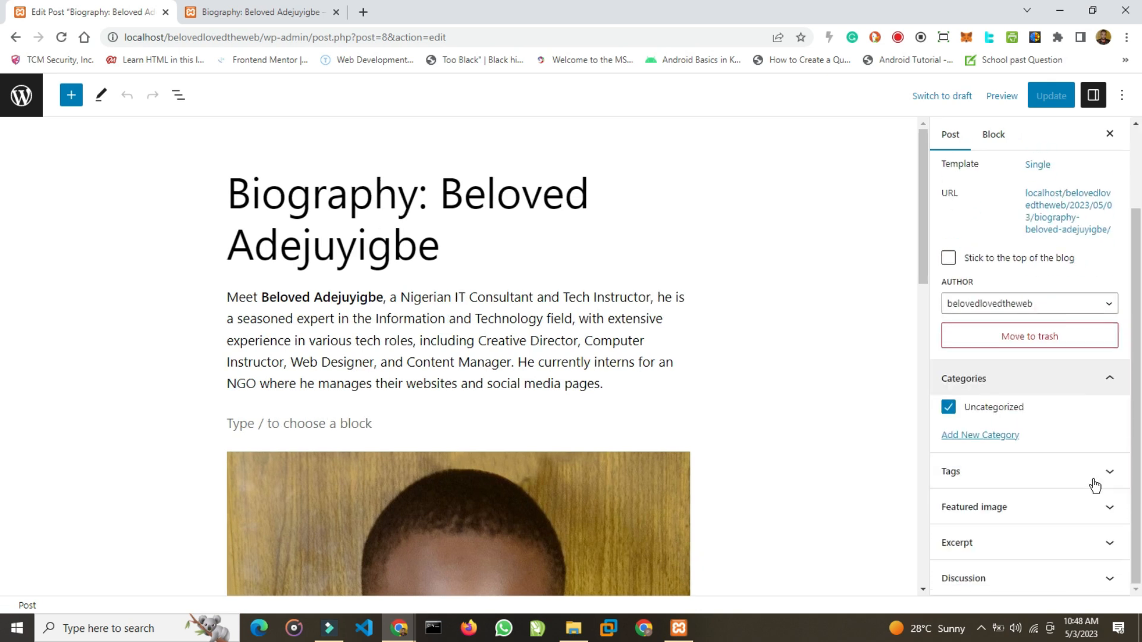
click(1114, 513)
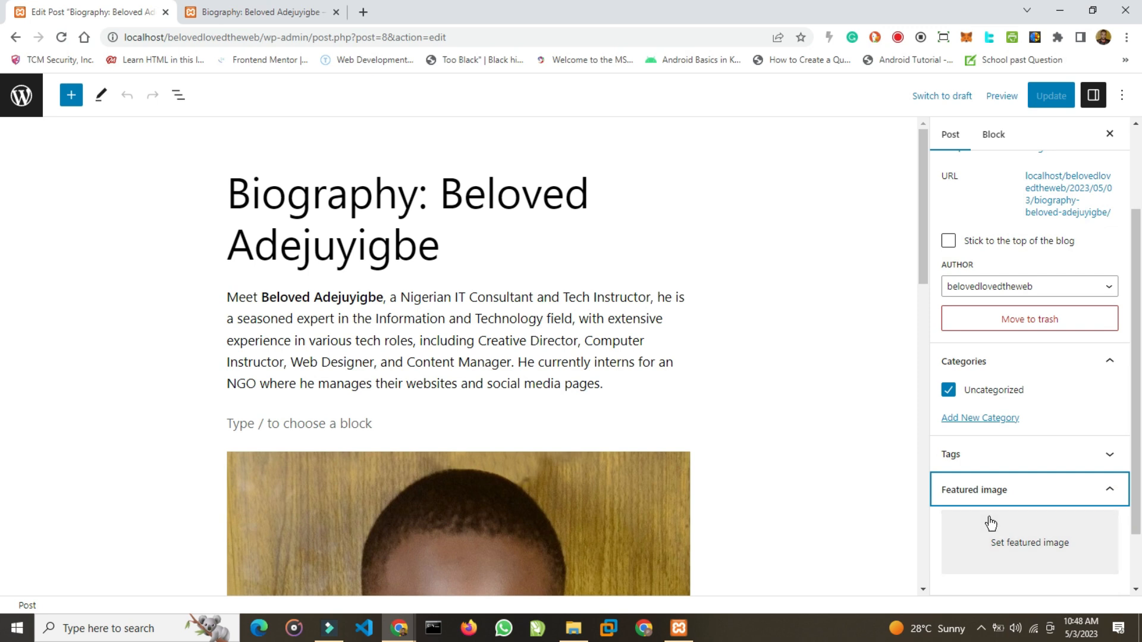
click(1040, 544)
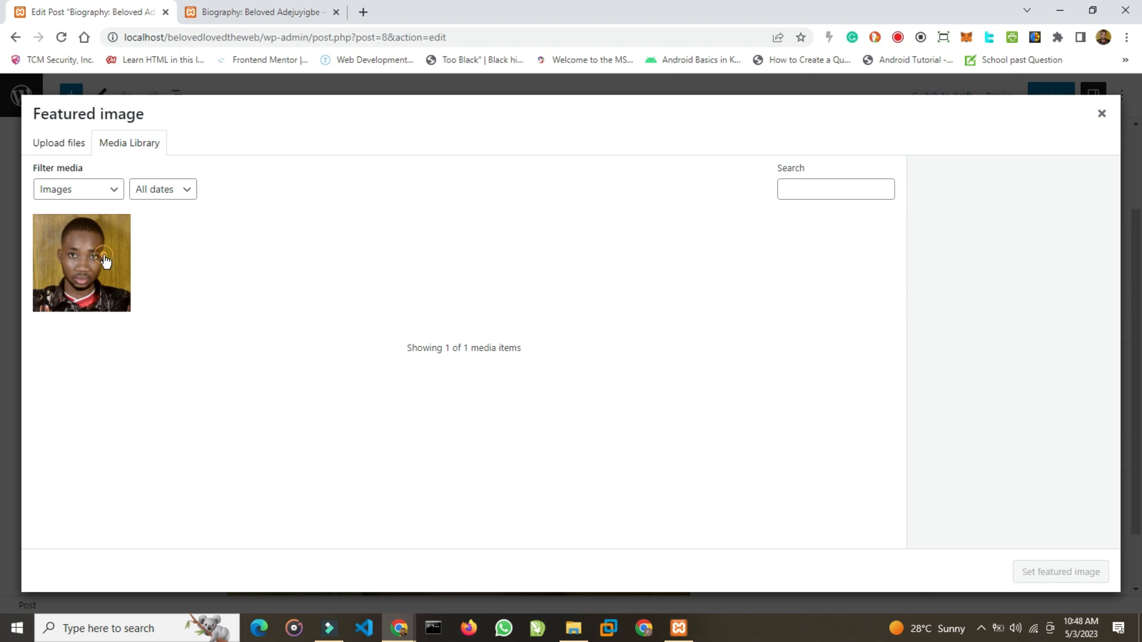
click(105, 260)
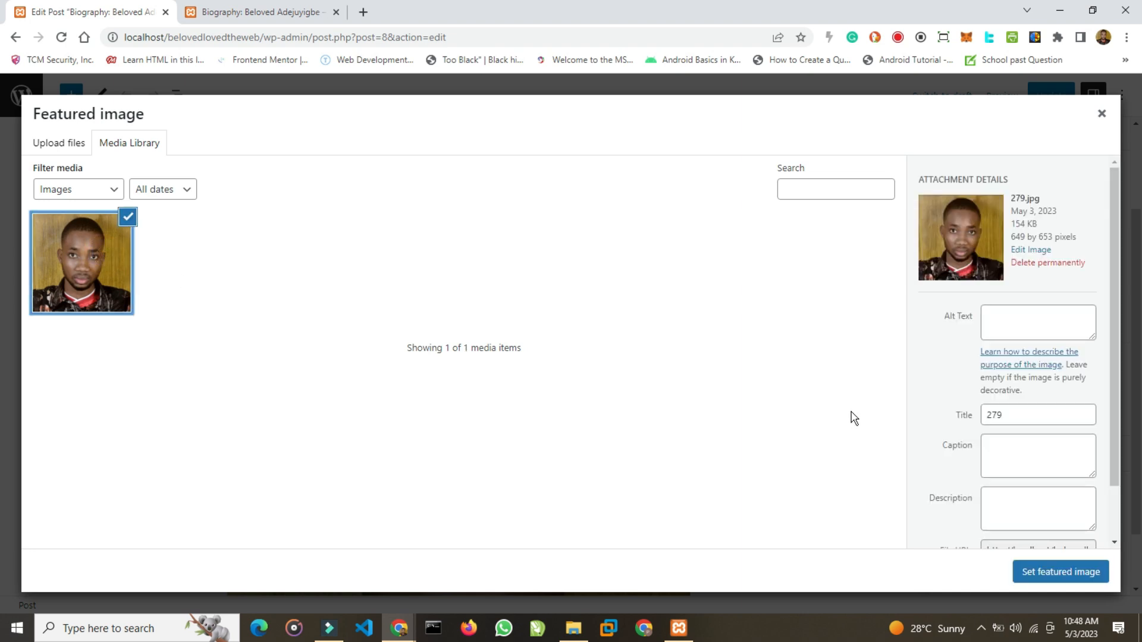
click(1094, 574)
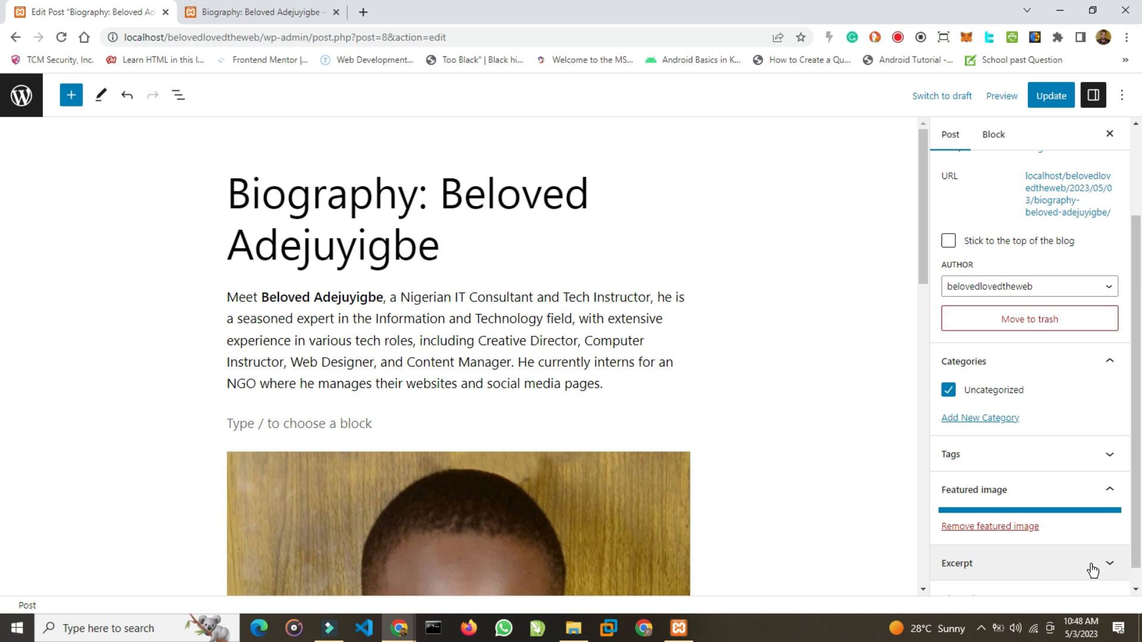
Step: Check the featured image in the biography post's settings and update the published post
scroll(1040, 526, down, 4)
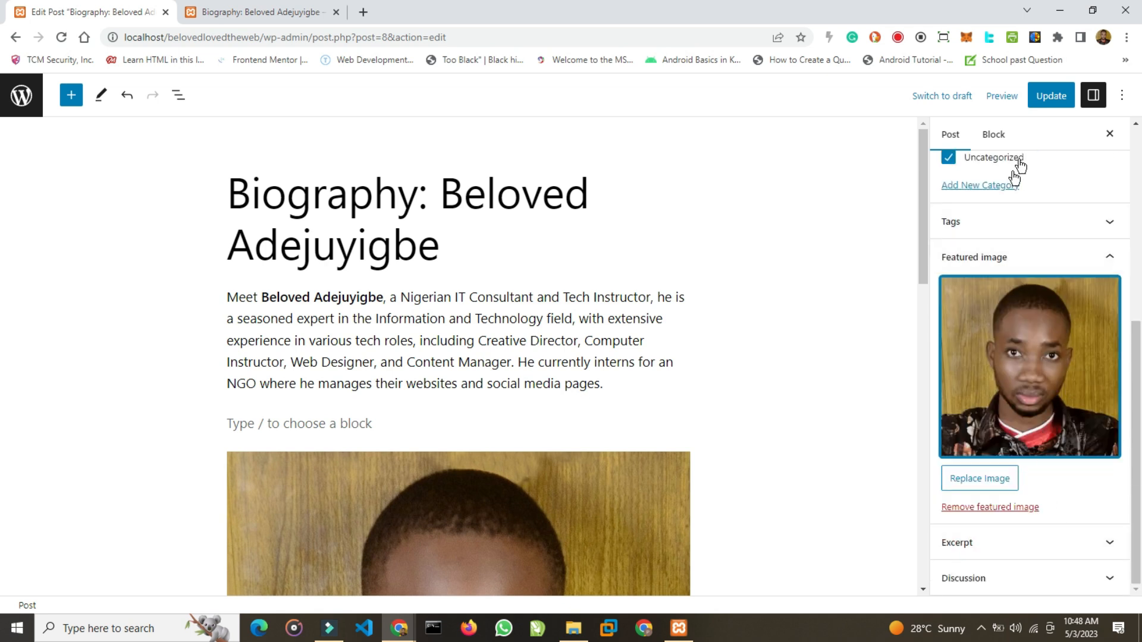
click(1035, 105)
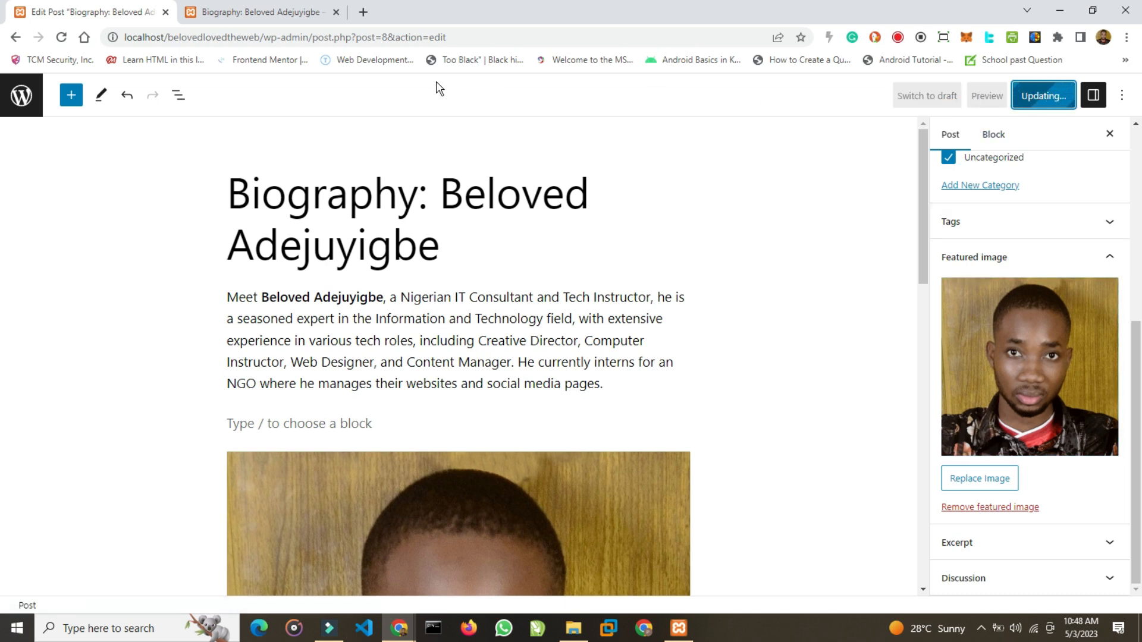
Step: Go to the live site's home page and examine the biography post's featured image, title and excerpt
click(276, 20)
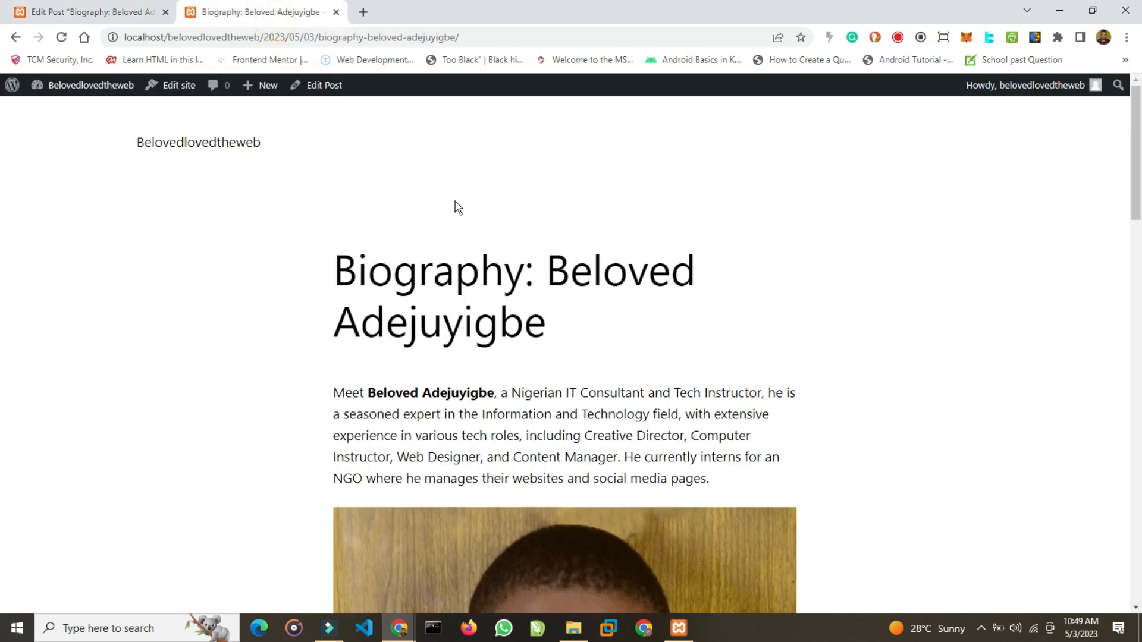
click(223, 148)
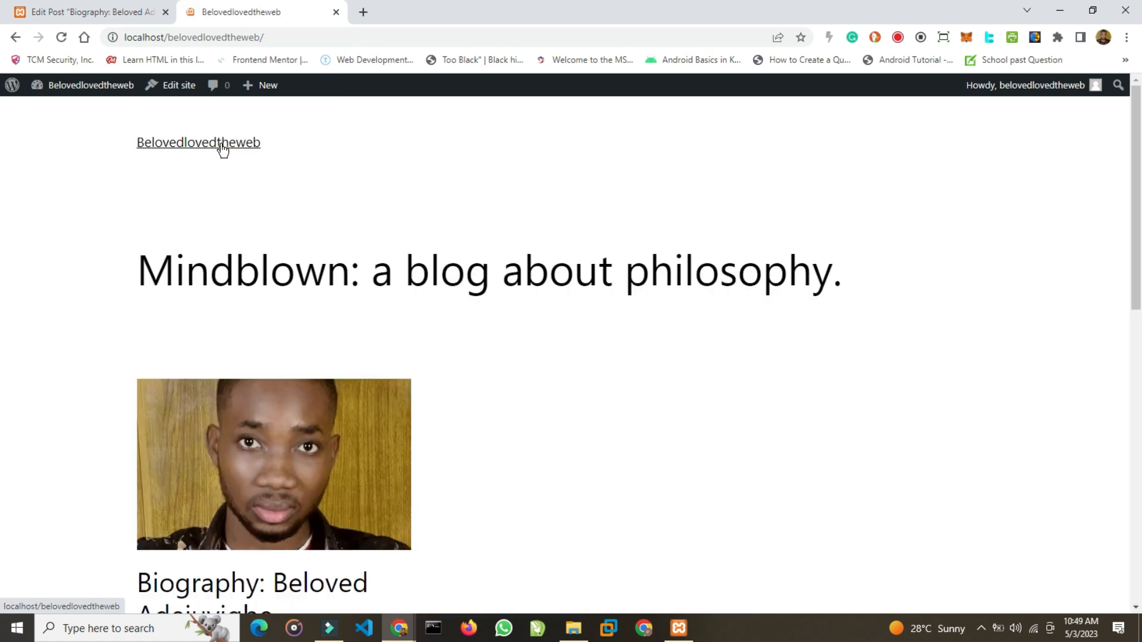
scroll(323, 377, down, 2)
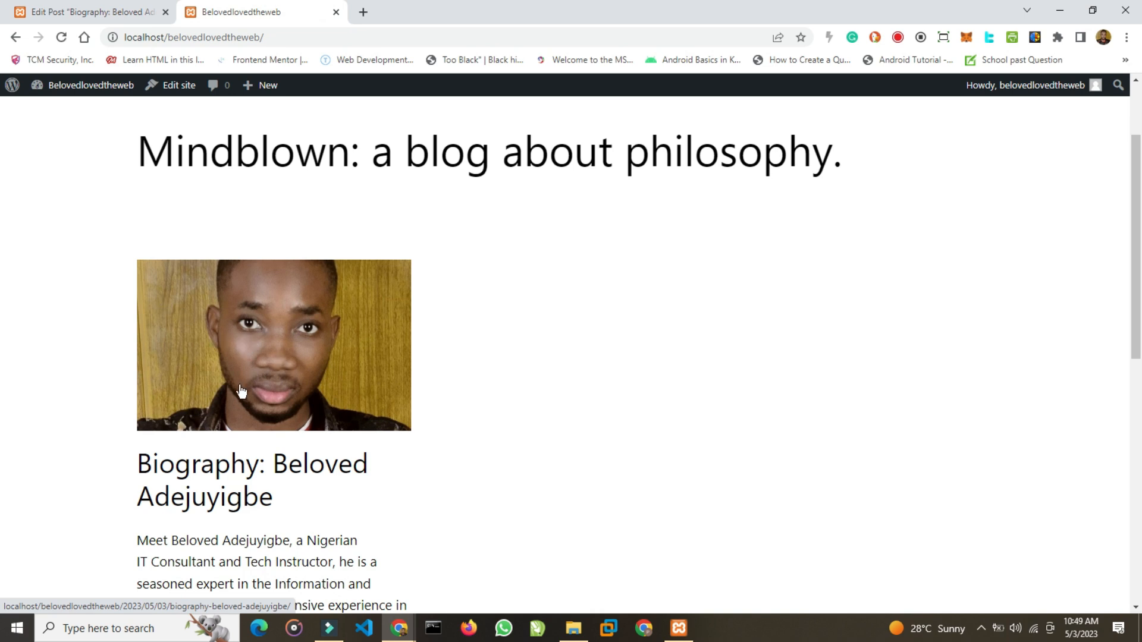
scroll(308, 393, down, 1)
scroll(308, 393, down, 3)
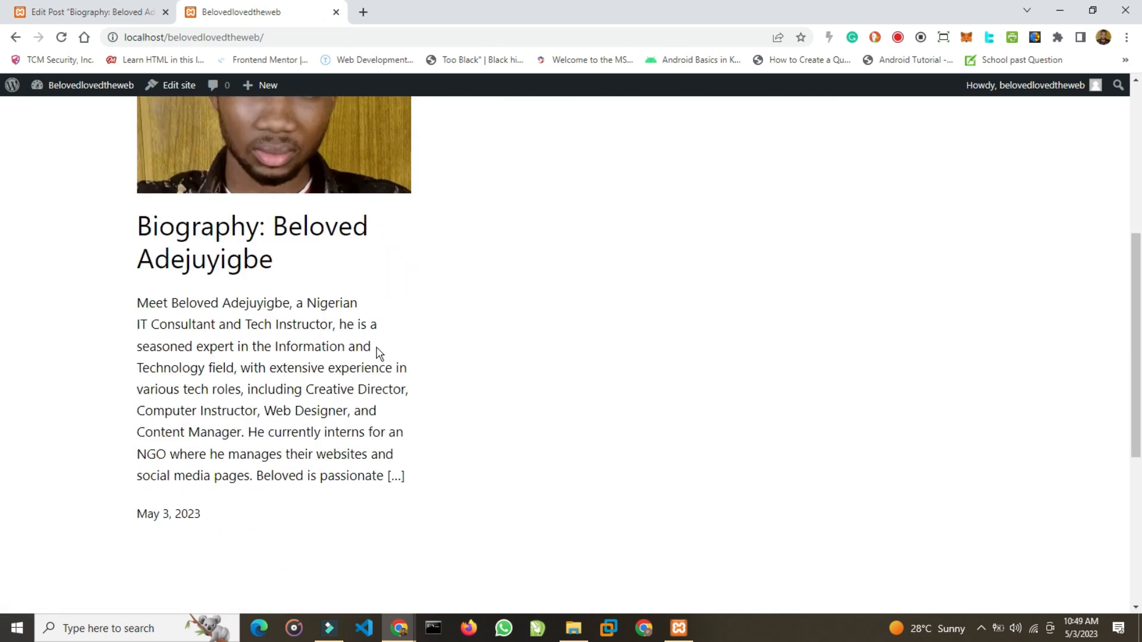